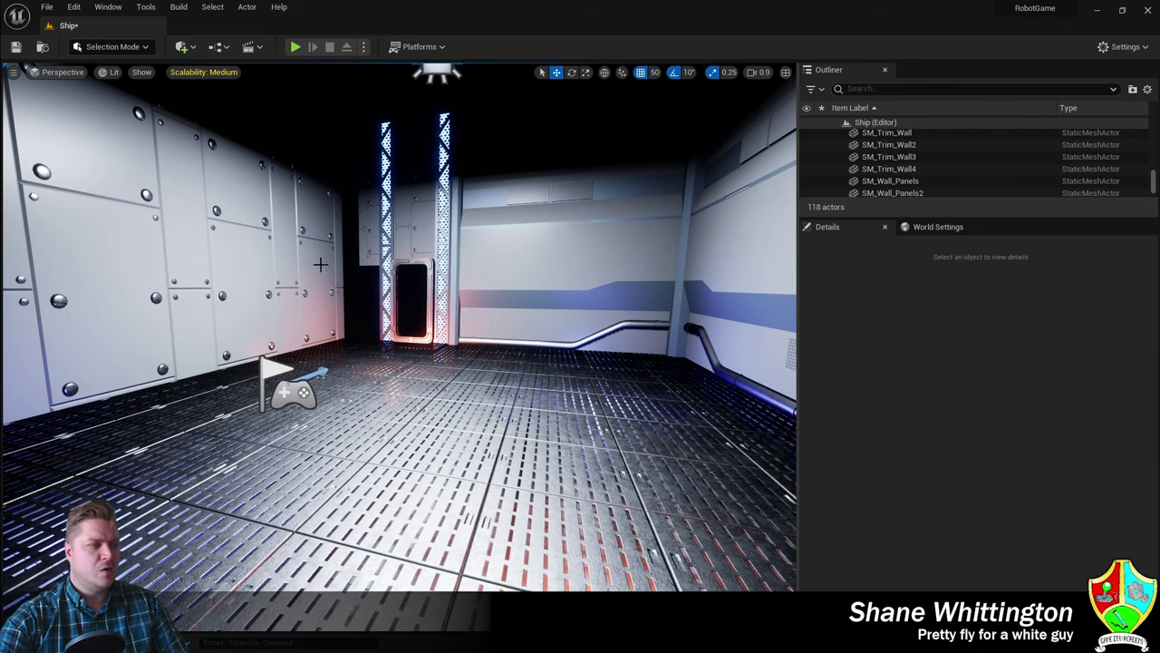
Import SM_Fence.fbx and SM_Trim_Corner.fbx from the Chapter 2 folder into the Meshes folder with the existing FBX import options.
right_drag(452, 261, 366, 276)
key(ctrl+space)
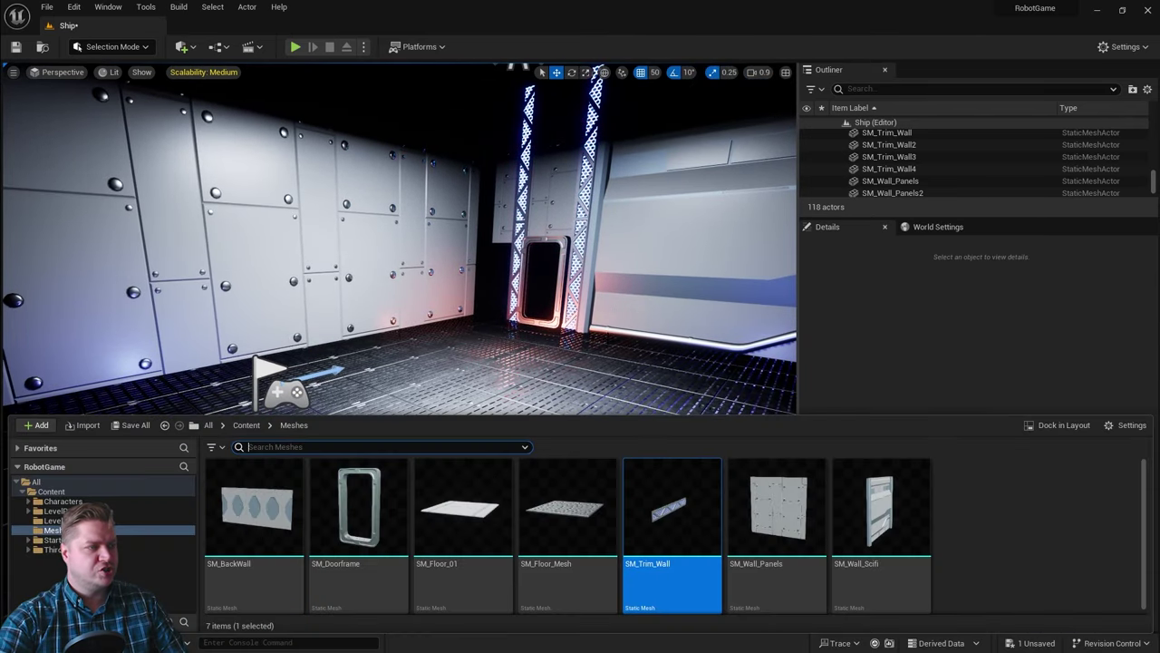
right_click(1005, 508)
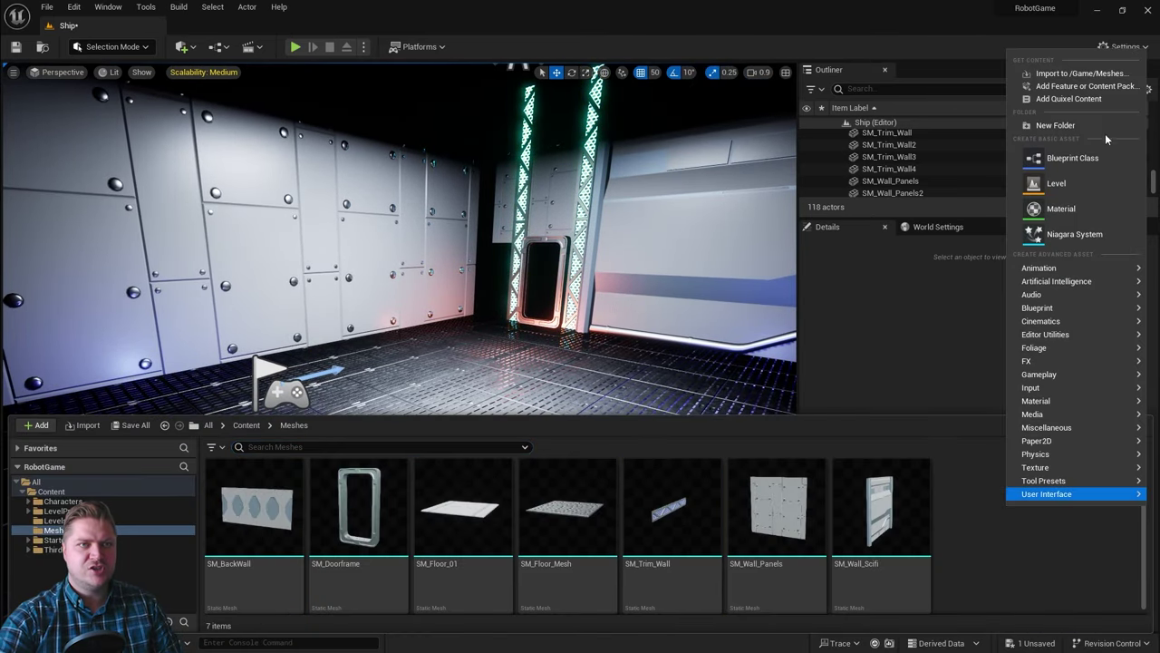
click(1079, 71)
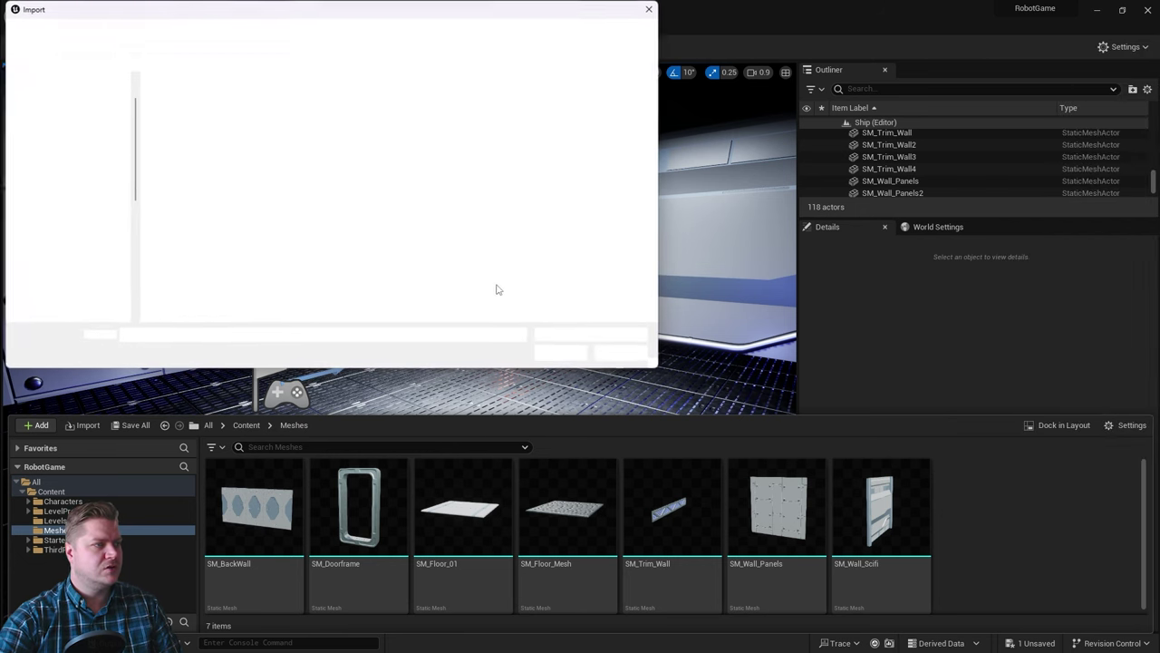
click(198, 135)
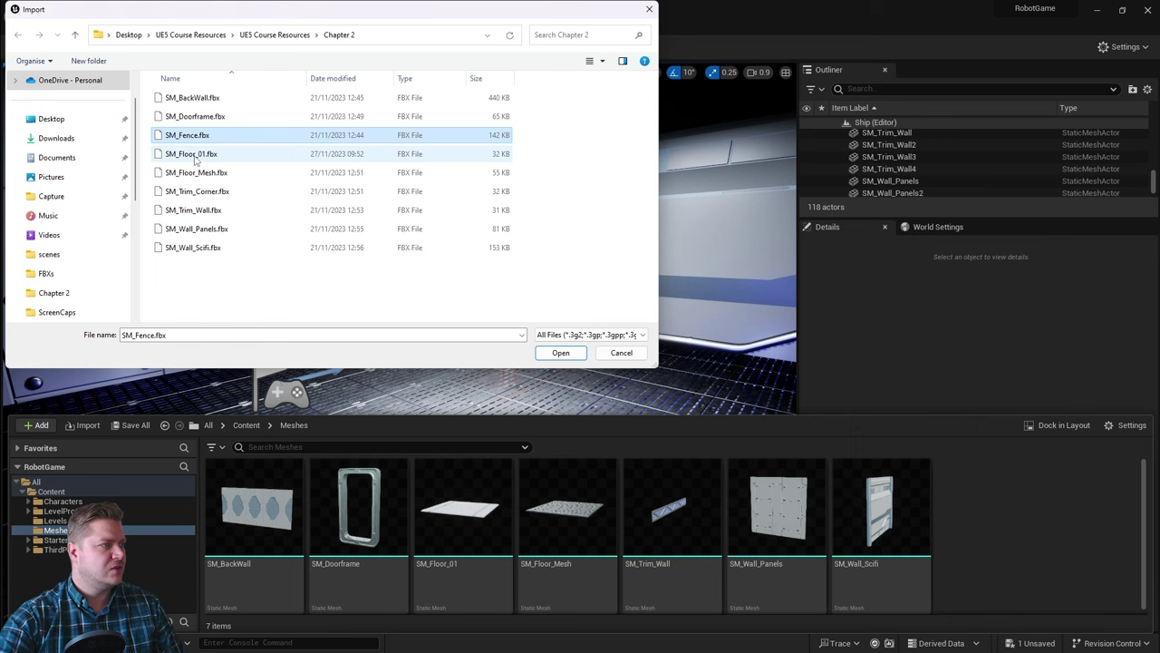
ctrl+click(272, 191)
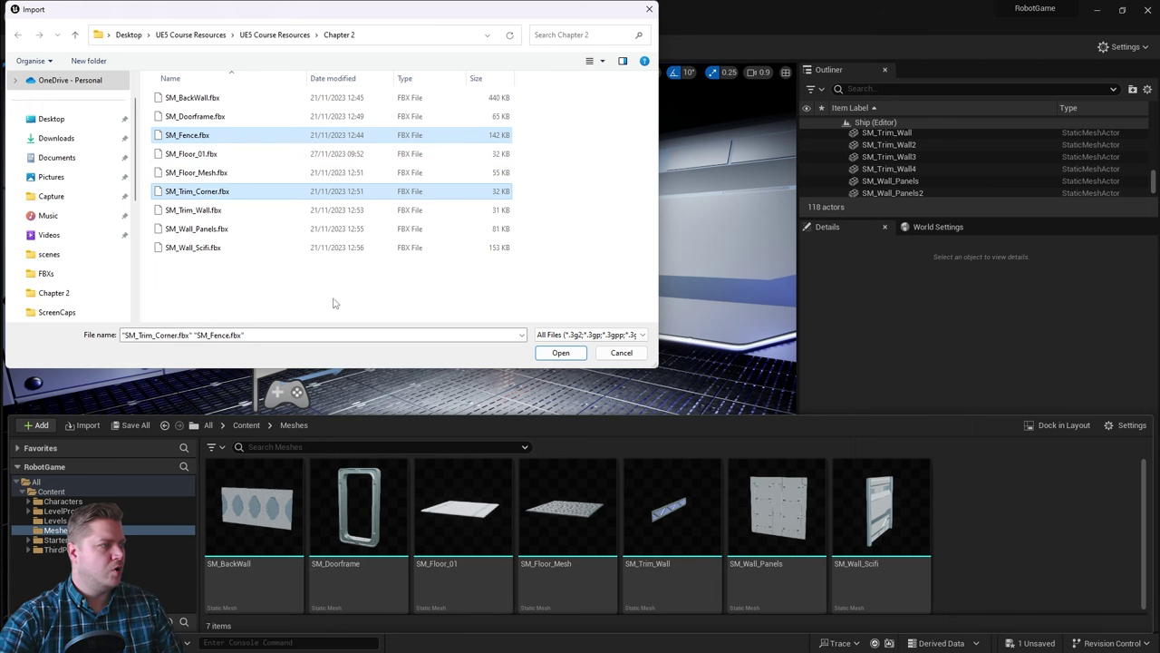
click(561, 353)
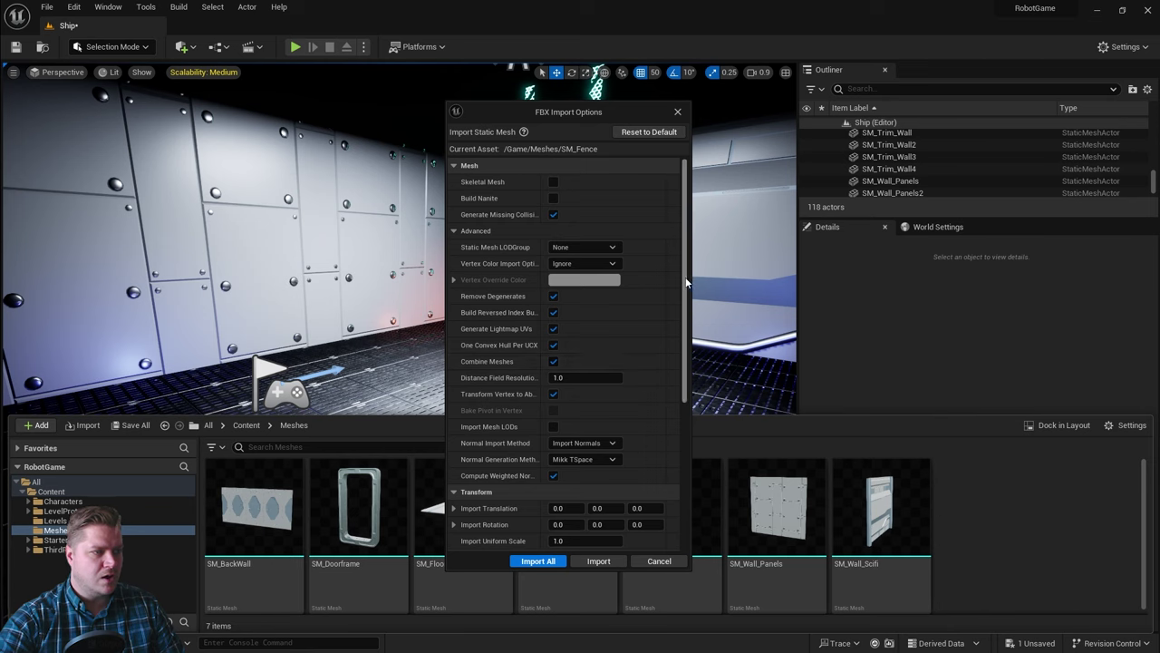
scroll(675, 345, down, 5)
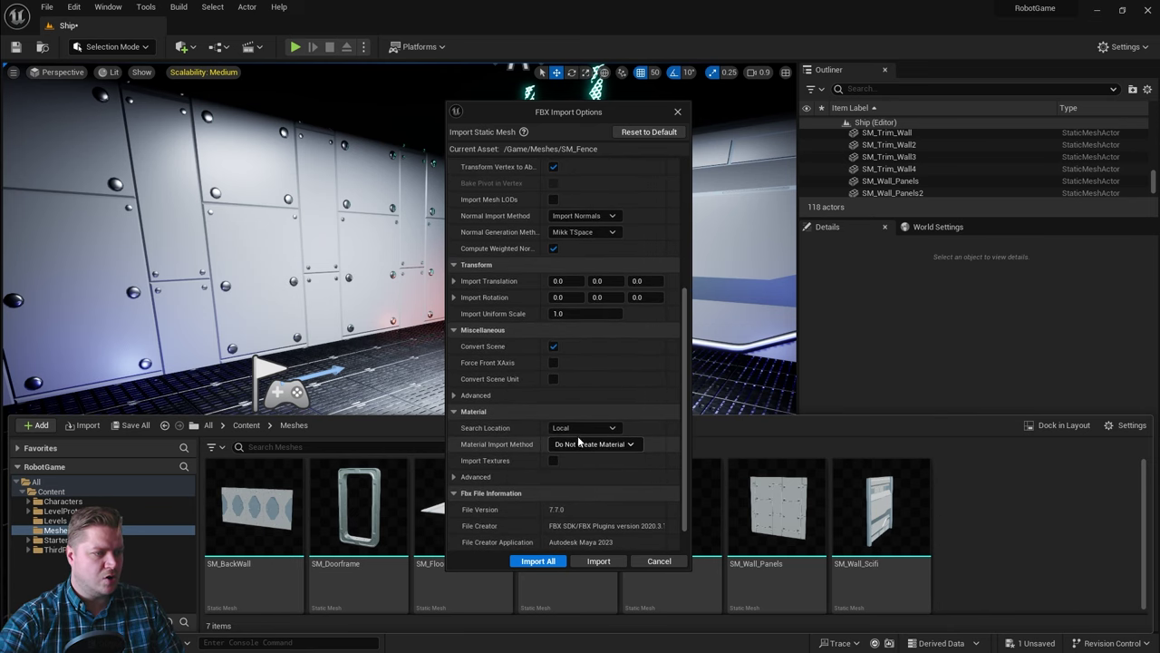
click(538, 561)
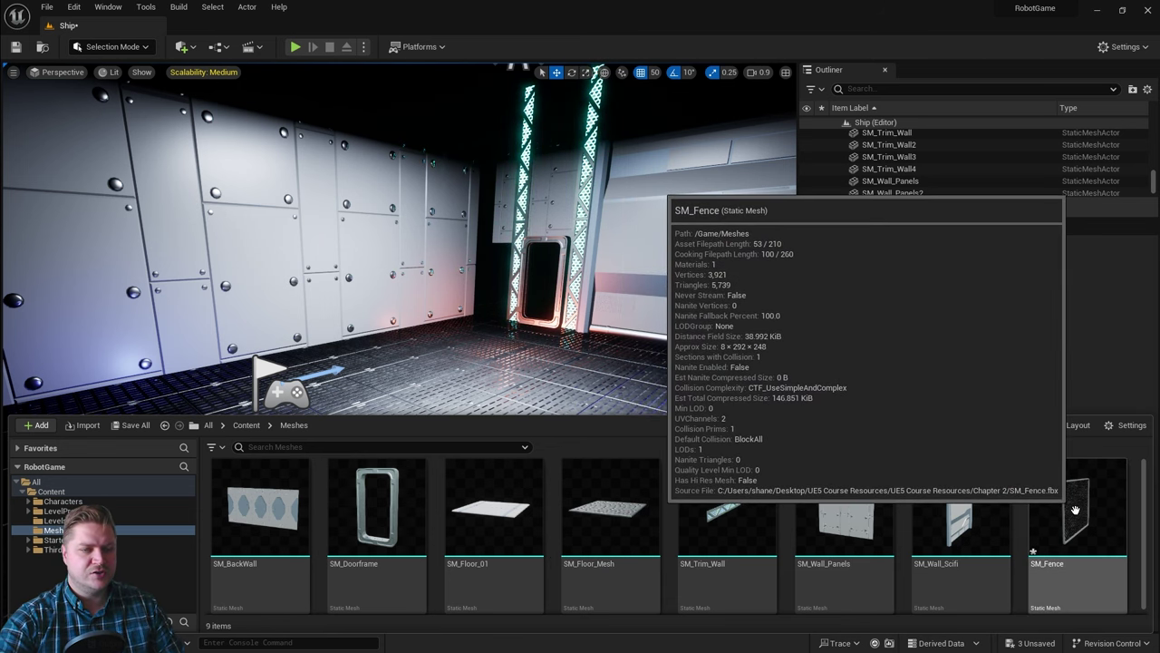
Assign the M_Metal_Steel material to the SM_Fence mesh's material slot and save the mesh.
double_click(1075, 511)
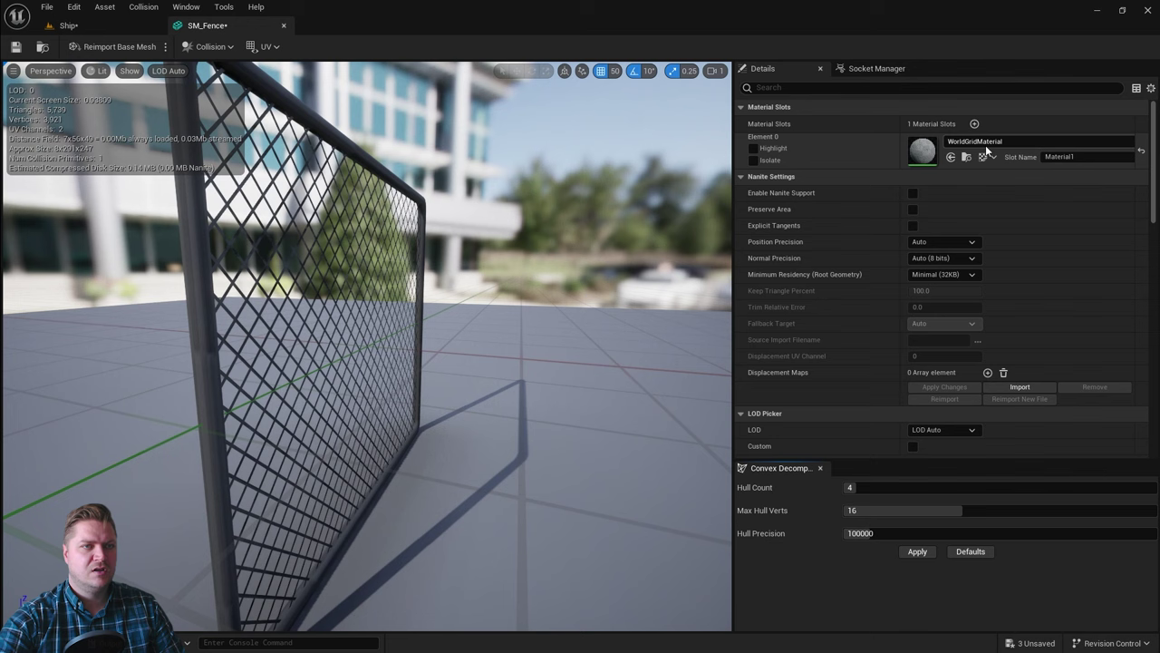
click(985, 146)
text(ste)
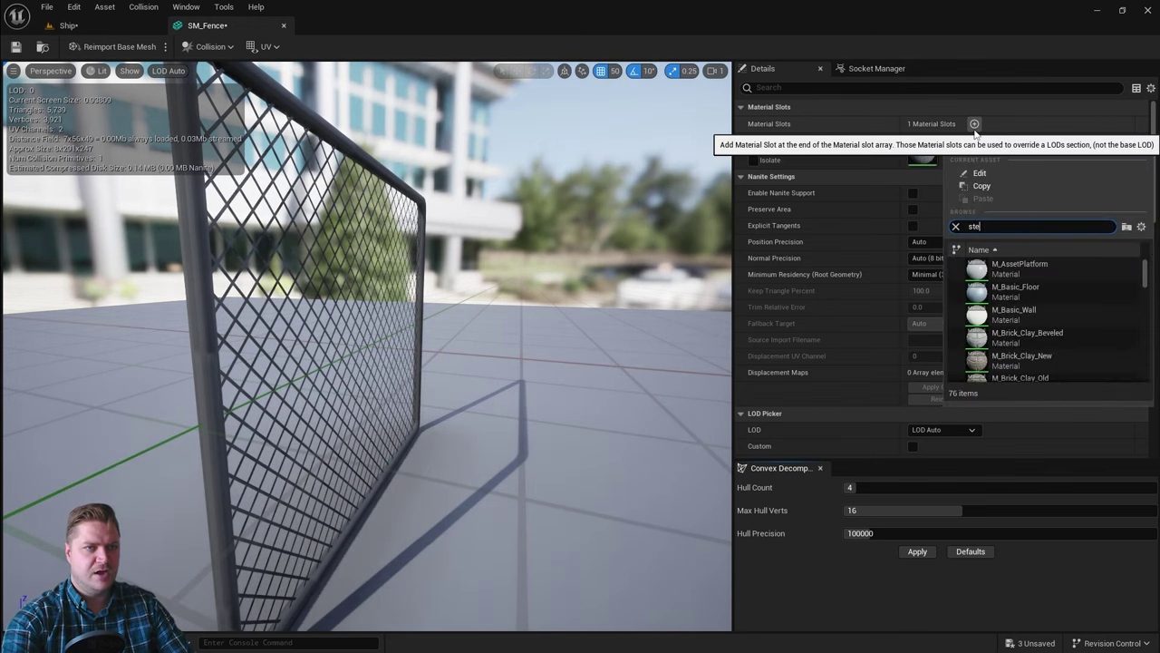
text(el)
click(1008, 270)
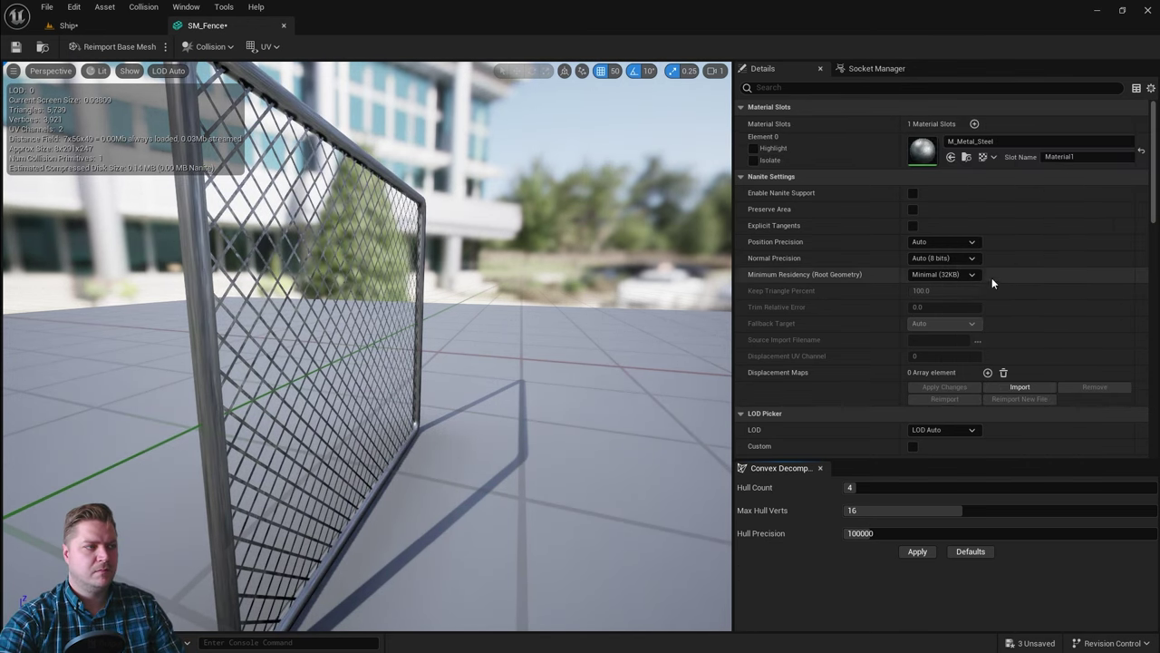
Open the SM_Trim_Corner mesh and check which of its faces use material Element 0.
click(65, 25)
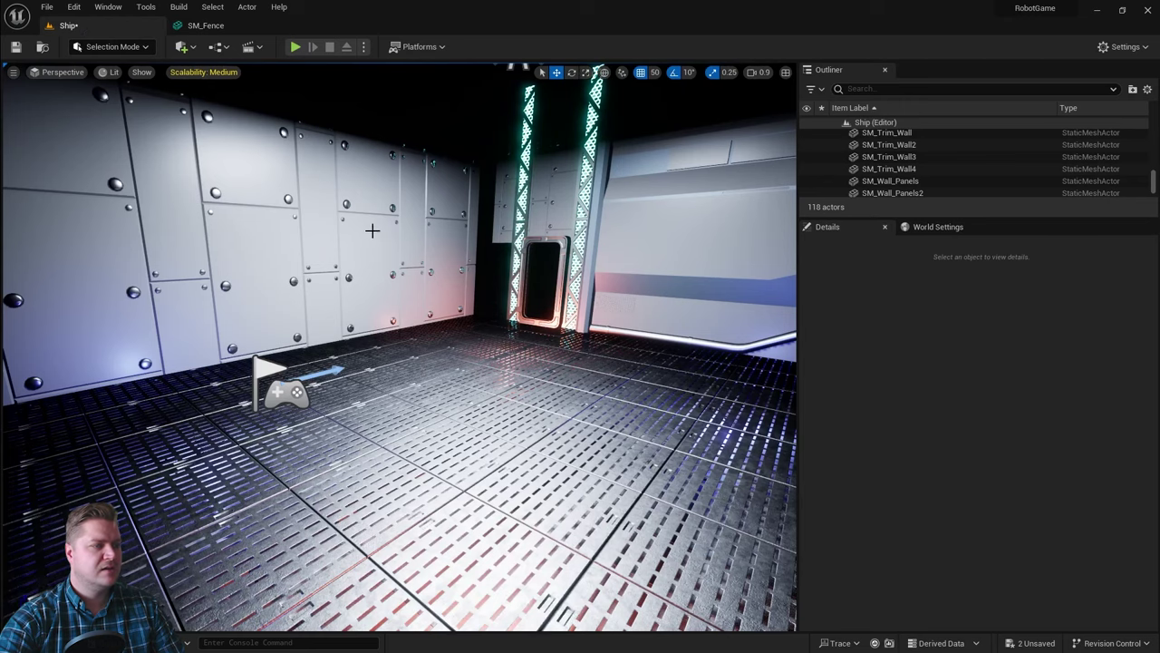
key(ctrl+space)
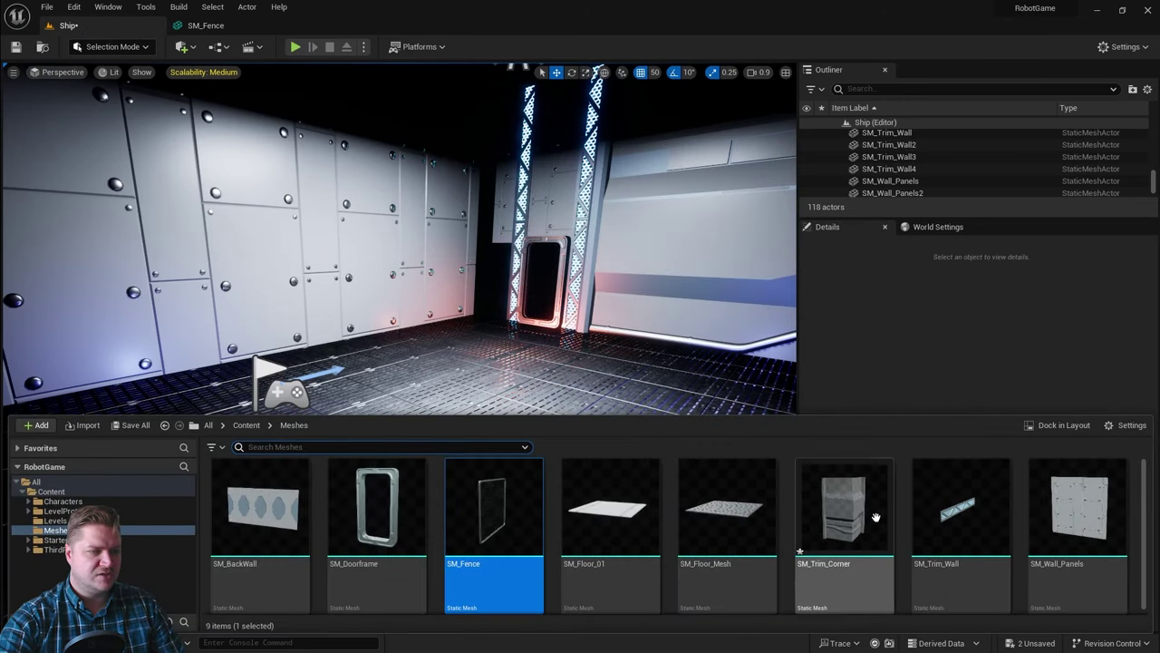
click(855, 518)
double_click(855, 517)
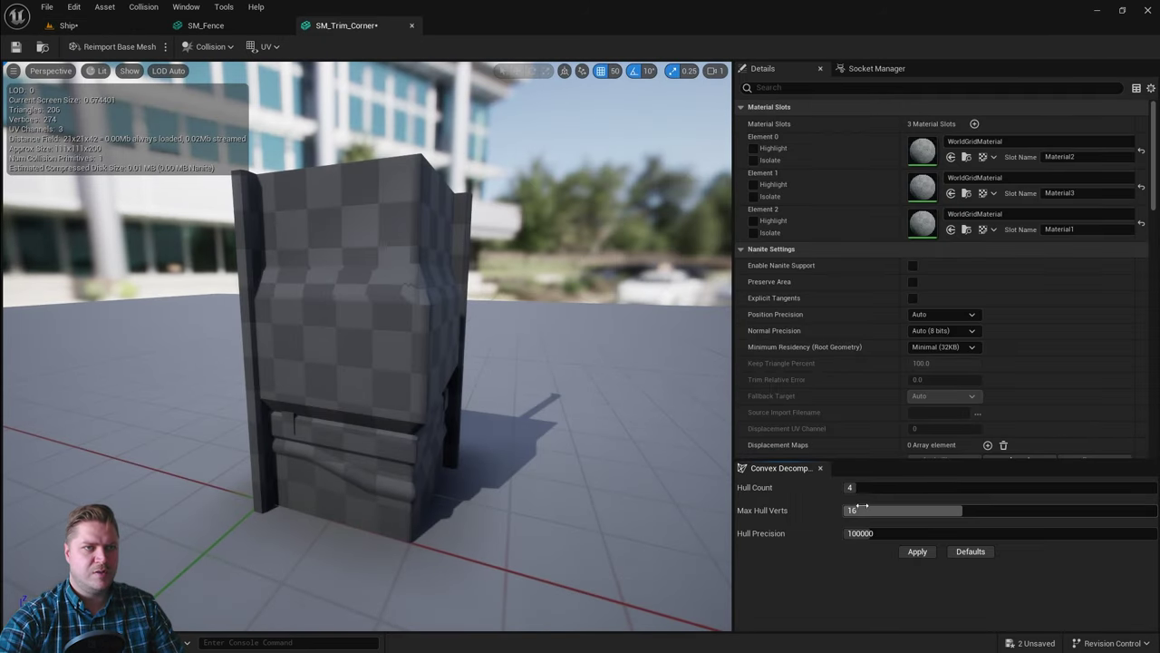
click(753, 148)
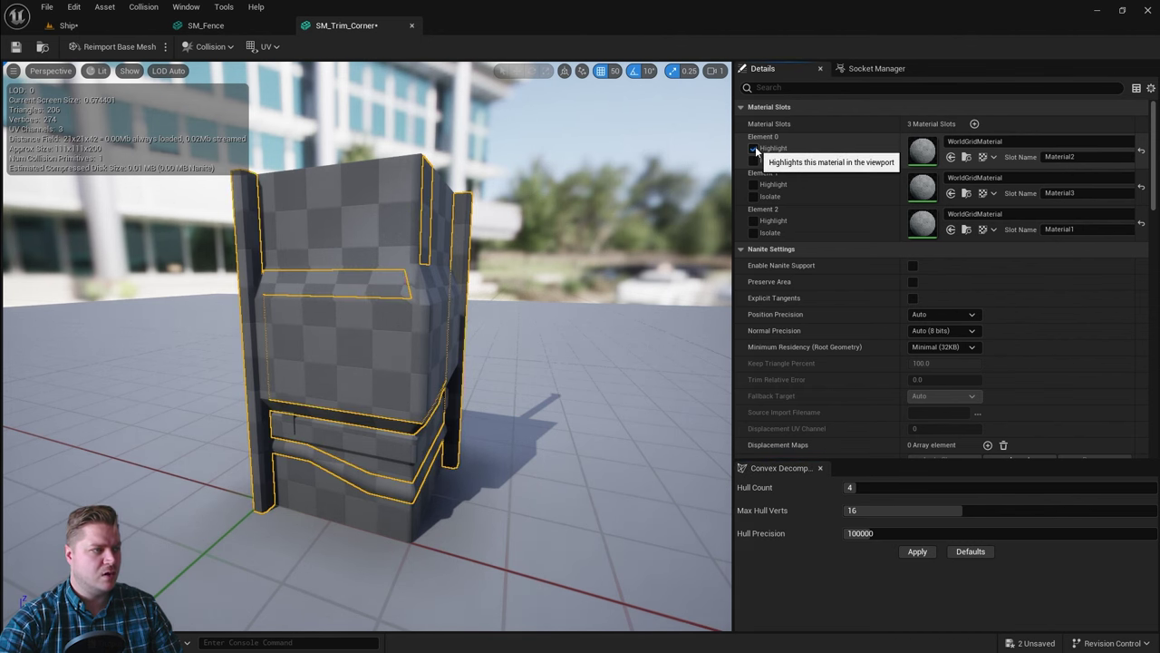
click(753, 148)
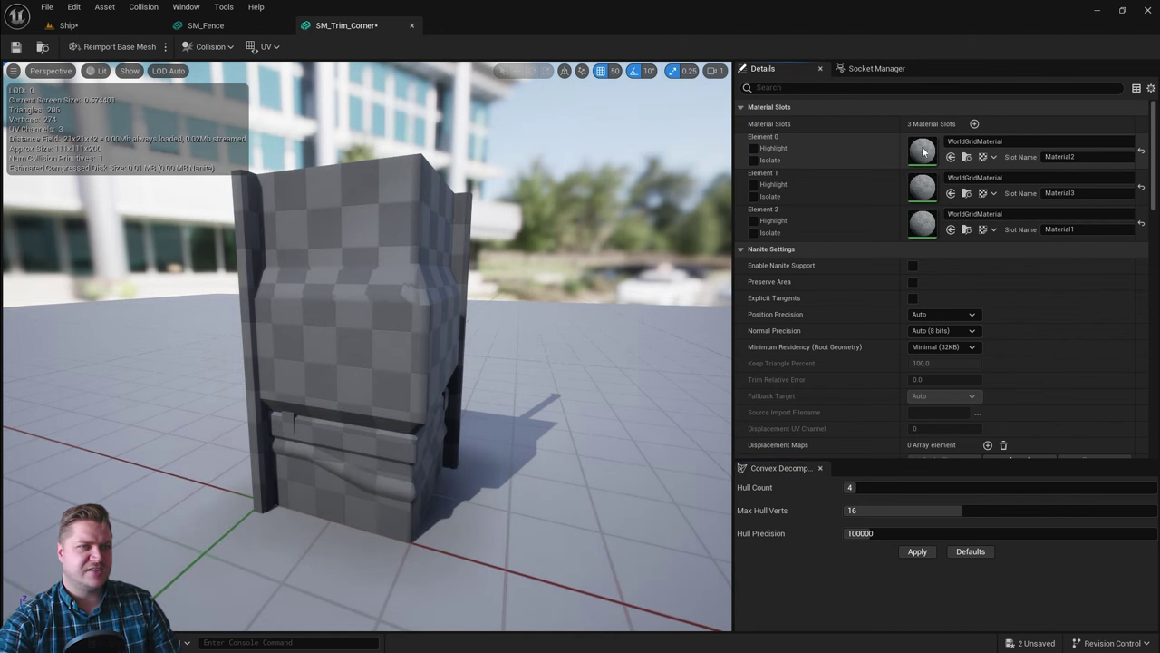
Set the corner trim mesh's Element 0 material to M_AssetPlatform.
click(988, 142)
click(1015, 291)
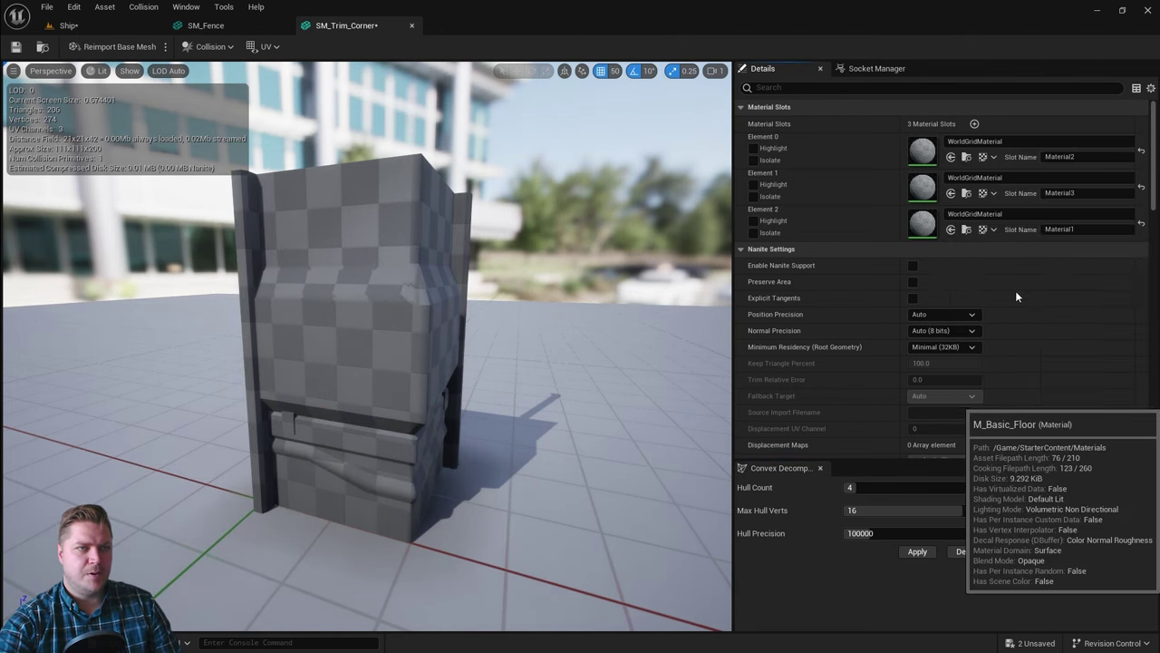
click(971, 143)
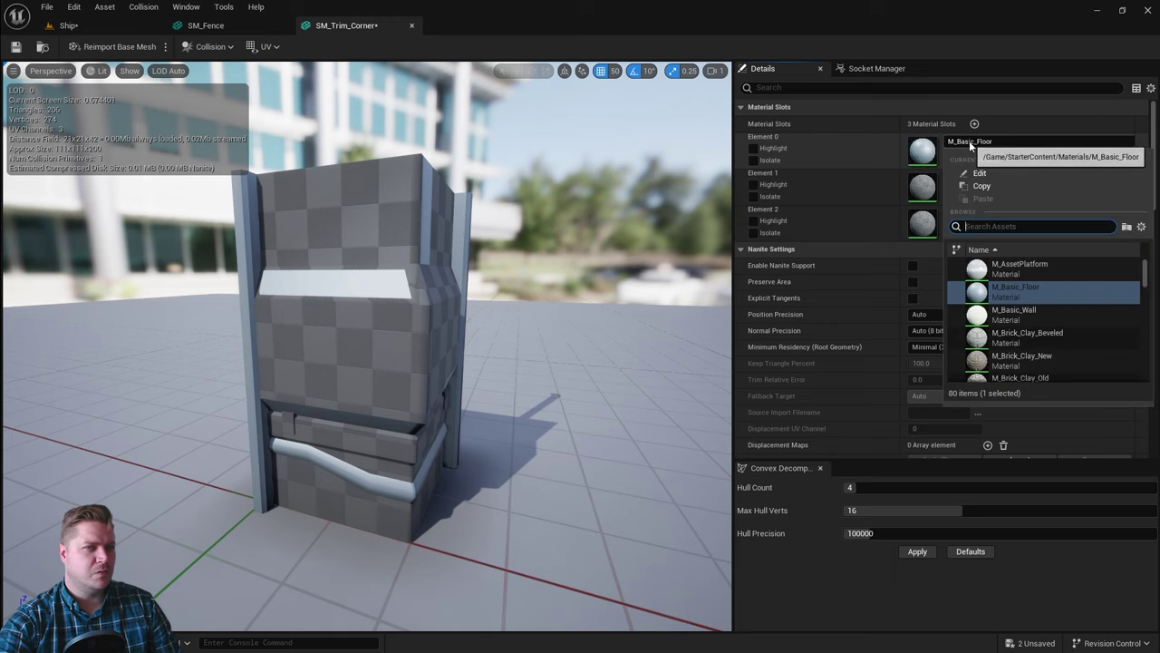
click(1014, 268)
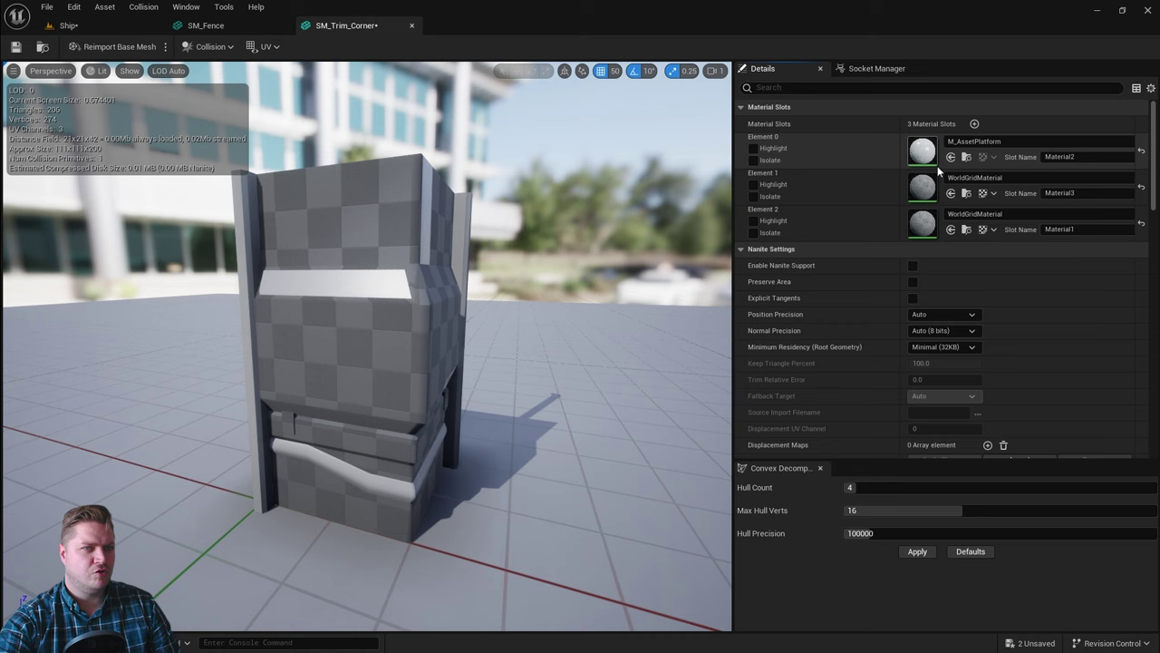
Set the corner trim mesh's Element 1 material to M_Metal_Chrome.
click(971, 179)
click(1017, 330)
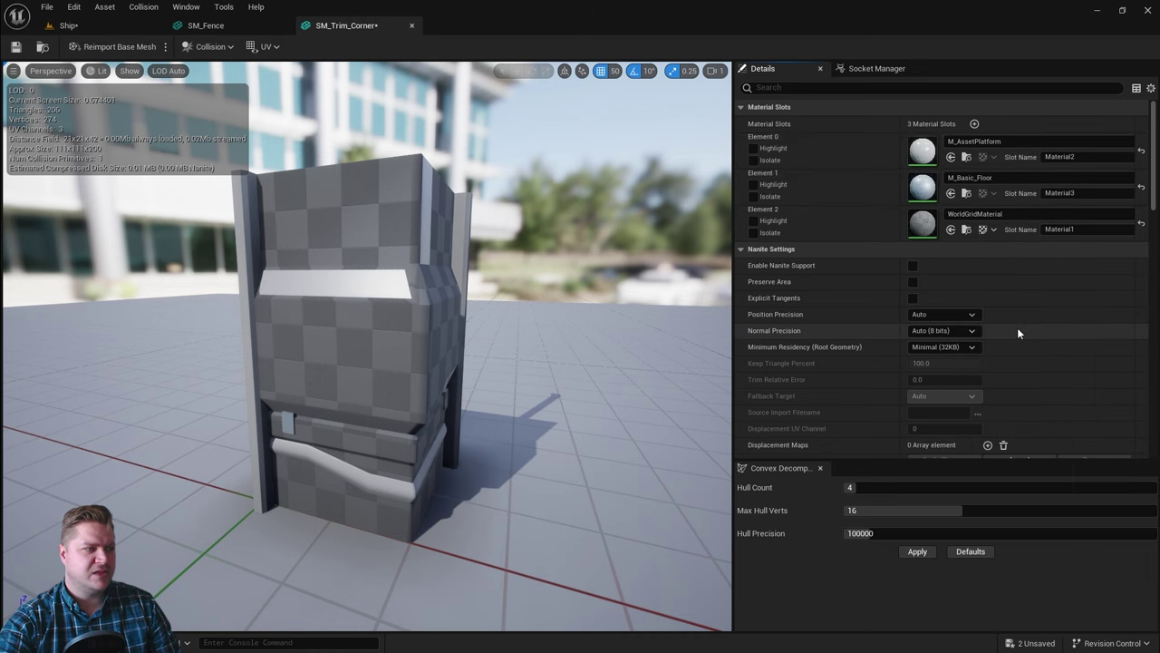
click(976, 176)
text(c)
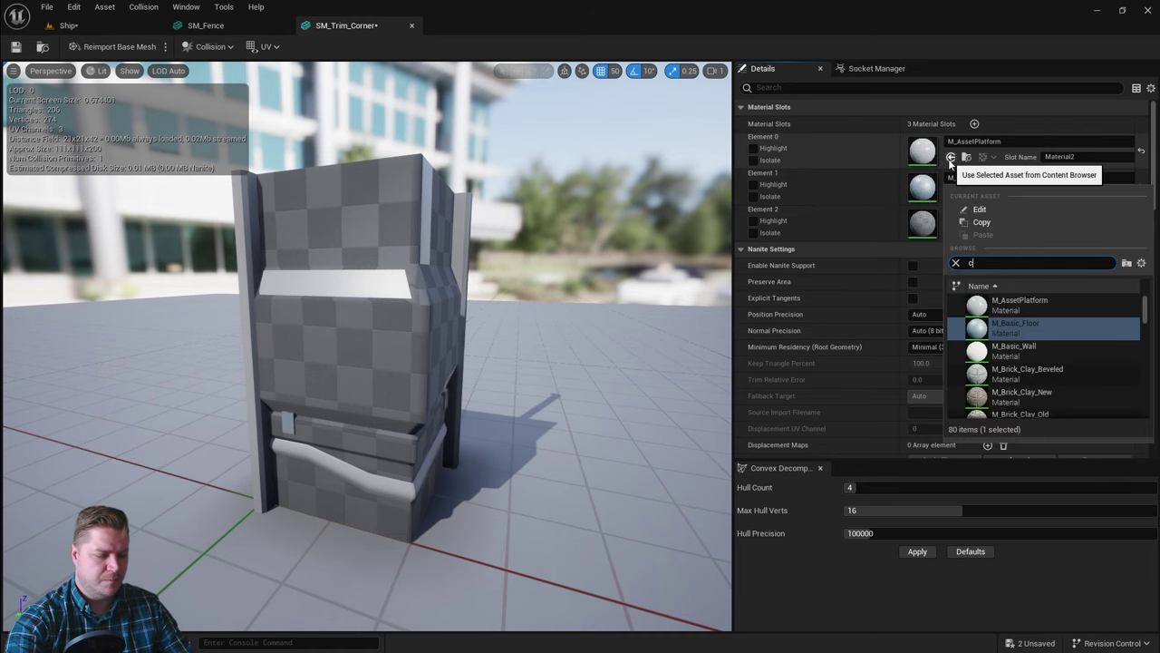
text(hrome)
click(1005, 309)
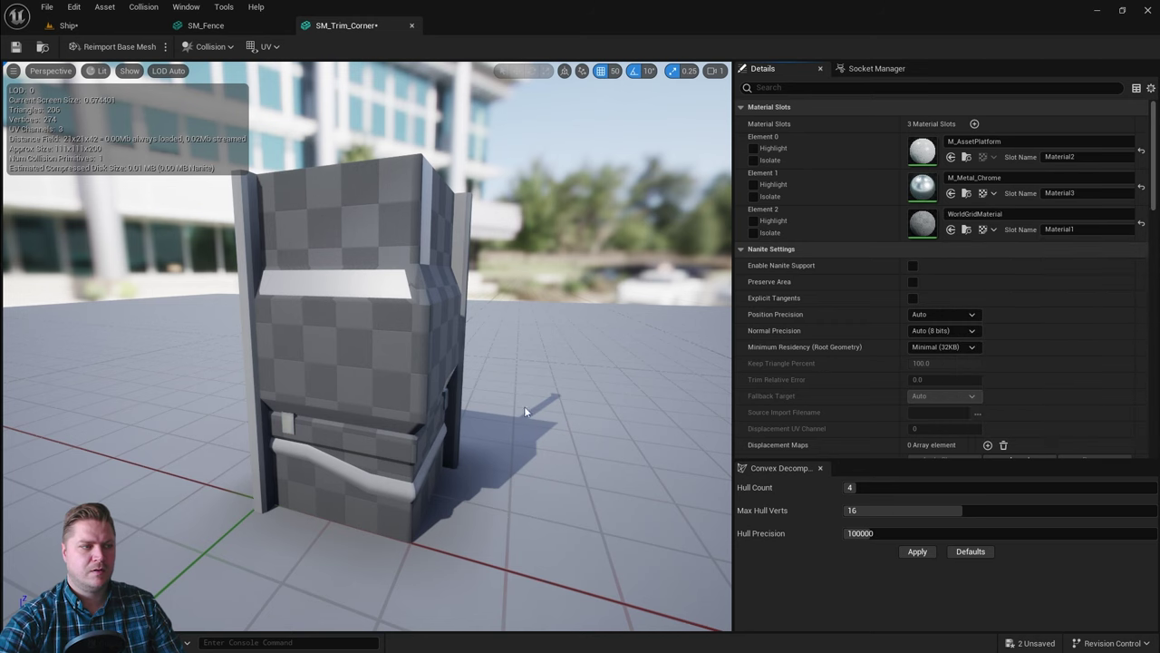
Set the corner trim mesh's Element 2 material to M_Basic_Floor, inspect the mesh from another side and save it.
click(1015, 213)
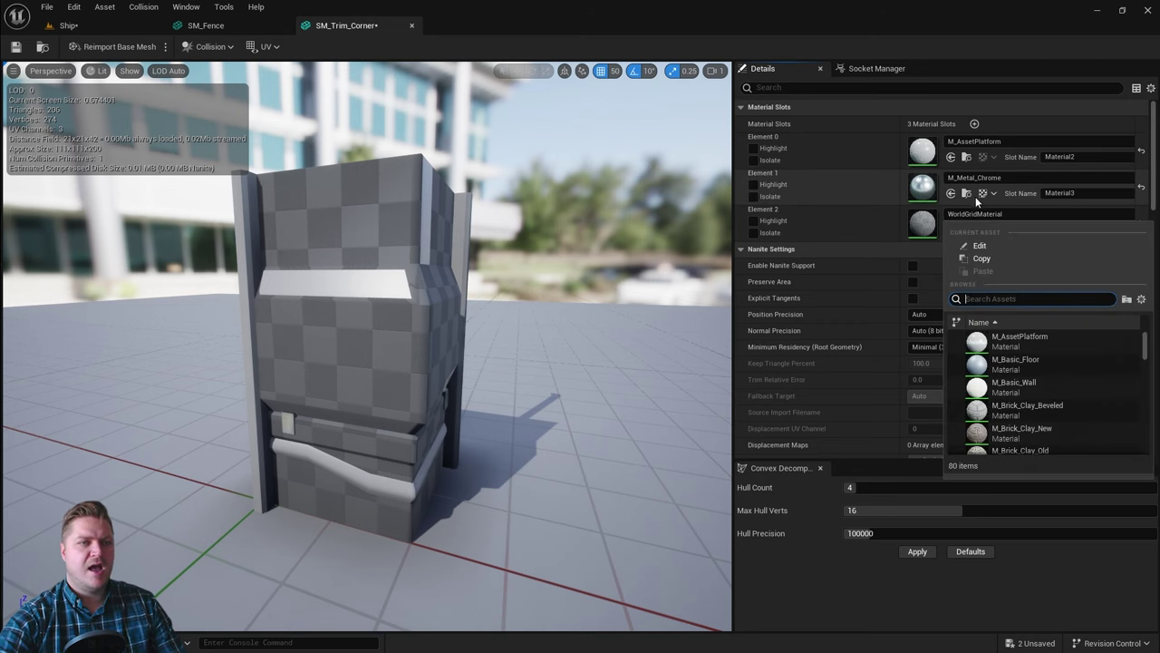
click(1007, 363)
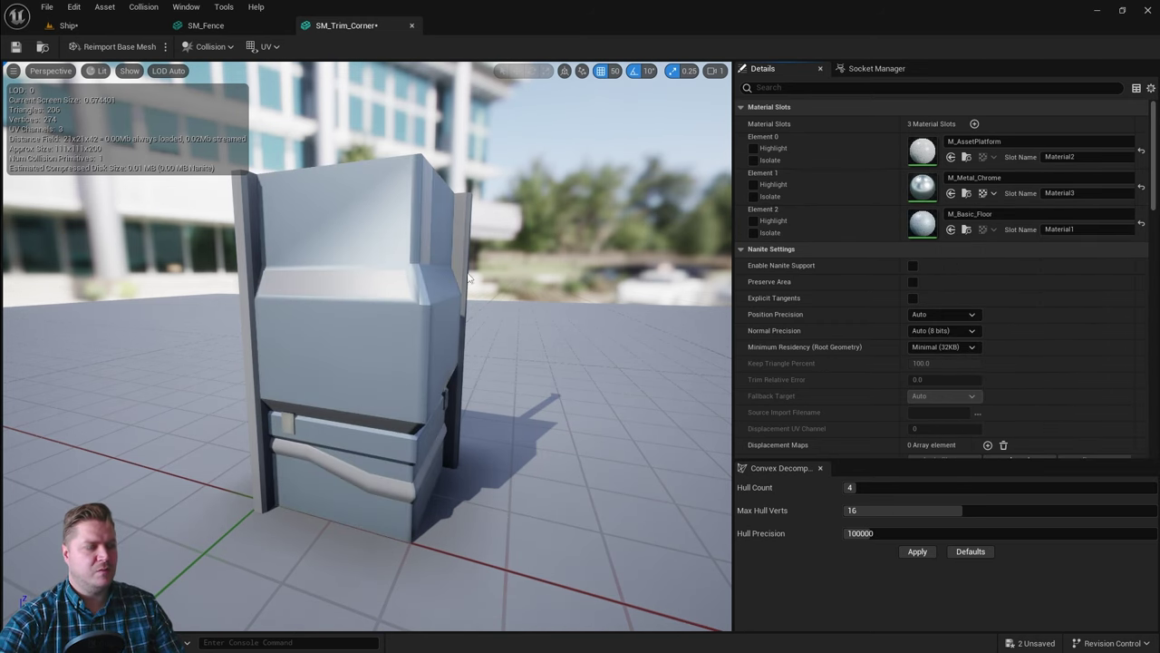
scroll(489, 304, down, 3)
alt+drag(518, 311, 105, 354)
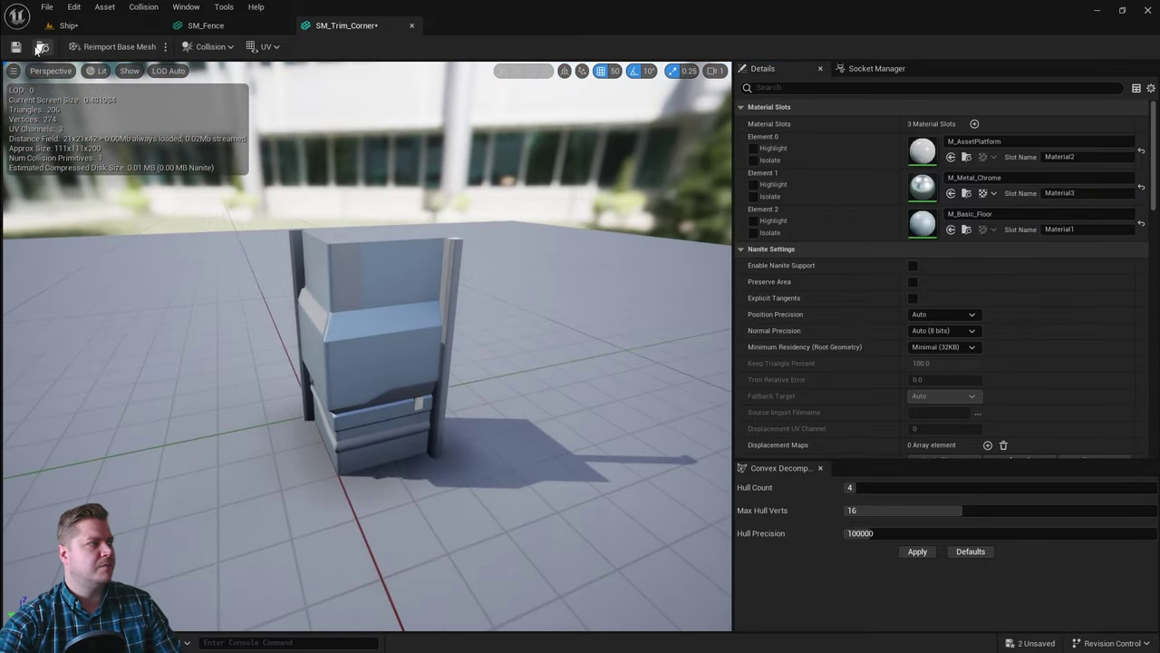
Place SM_Trim_Corner in the Ship level, rotated 90° about Z, and move it against the riveted wall panels.
click(68, 25)
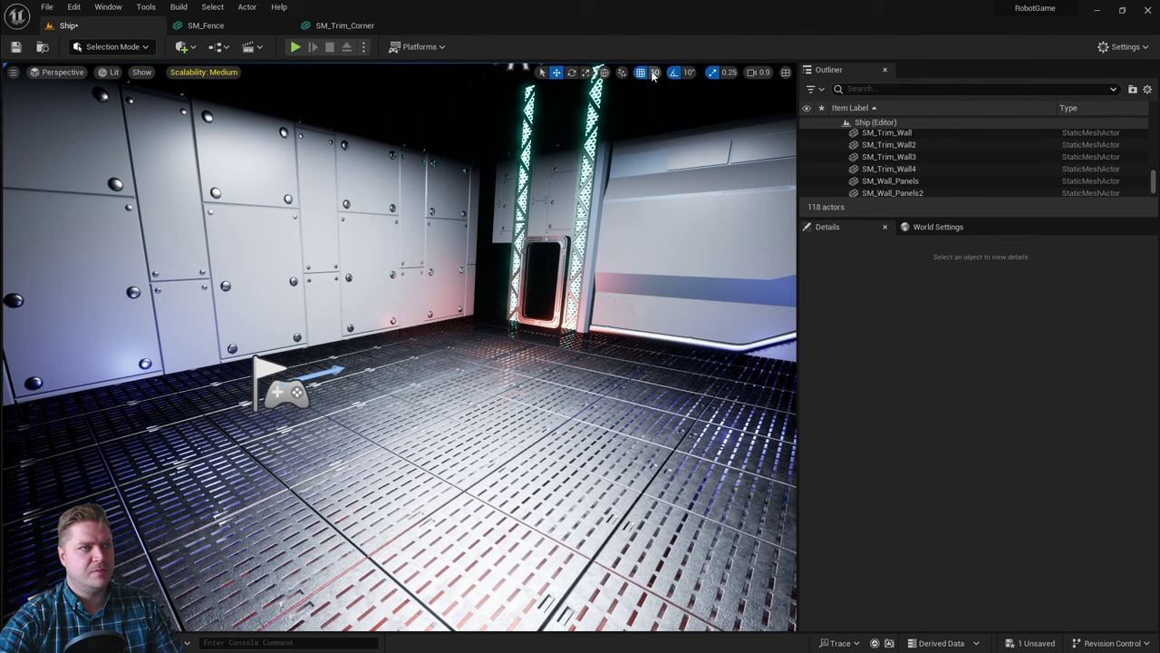
key(ctrl+space)
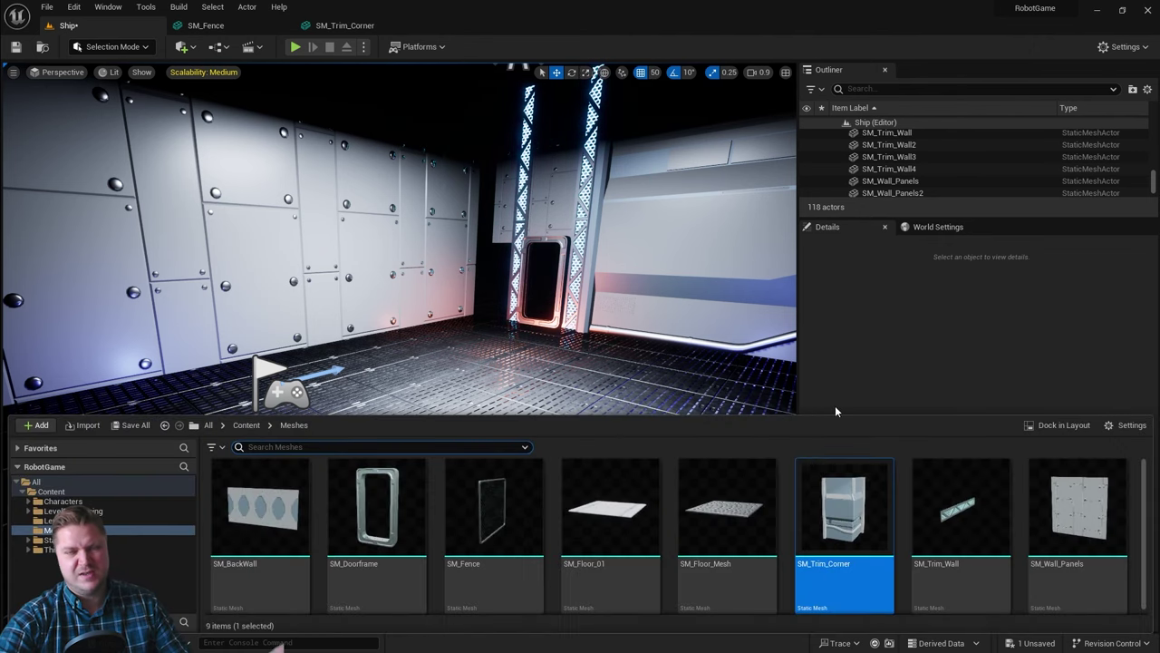
drag(843, 508, 627, 308)
key(e)
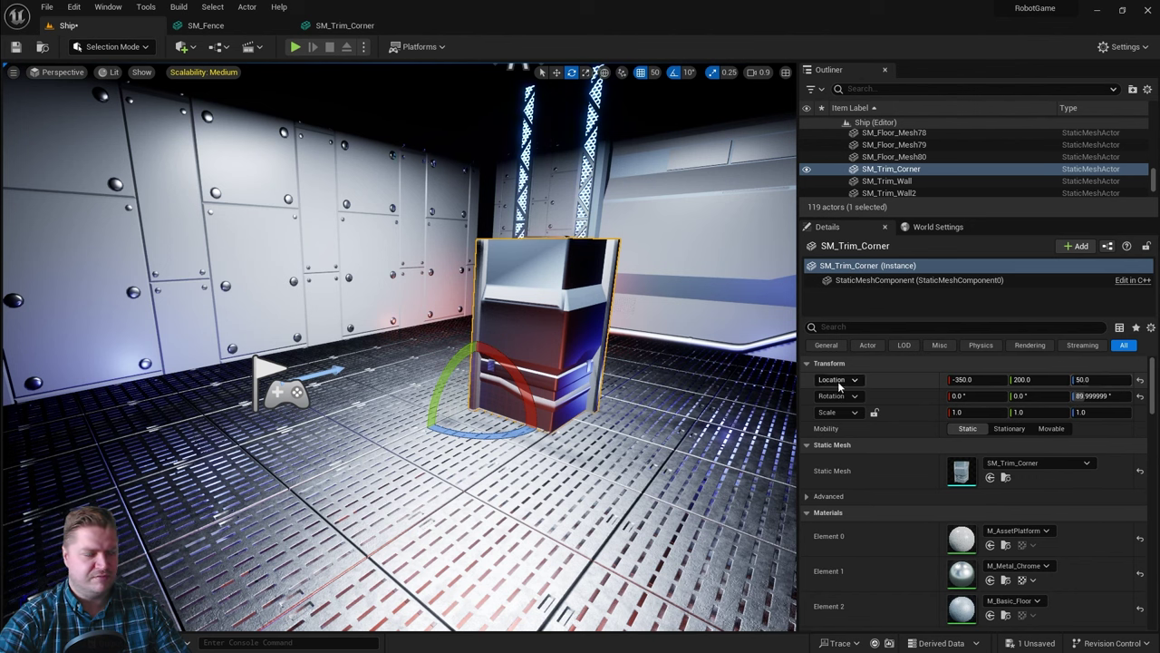
key(w)
drag(524, 413, 374, 396)
key(Delete)
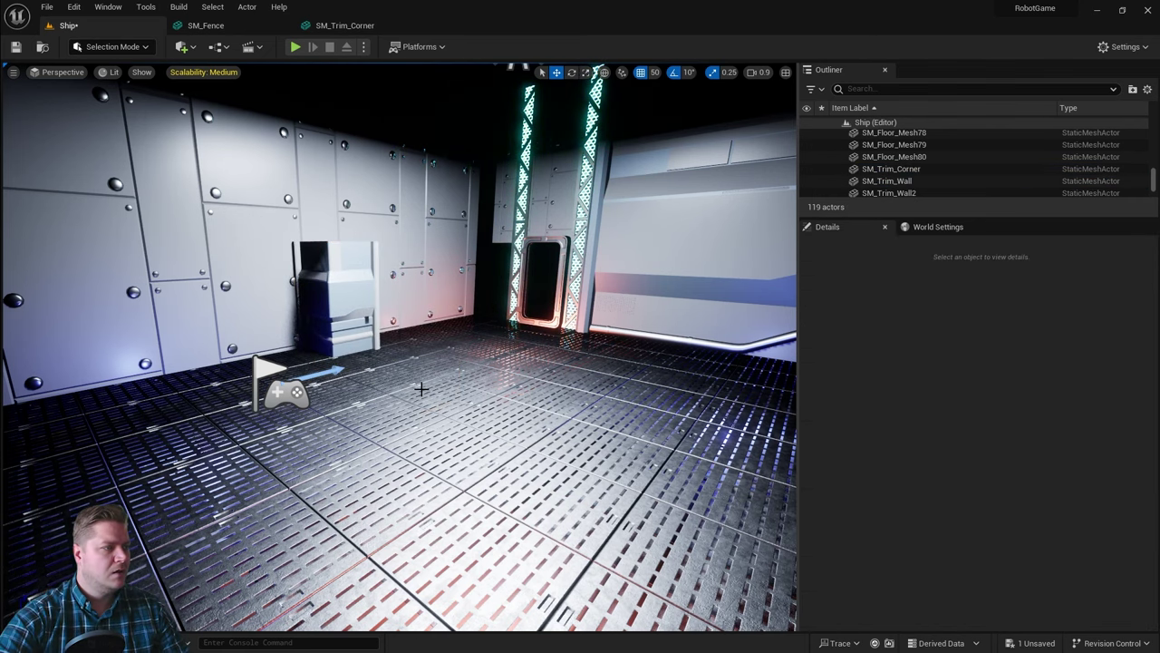
Move the corner trim into the room corner beside the door at X 100, Y -200, and drop it to floor level.
right_drag(422, 389, 440, 455)
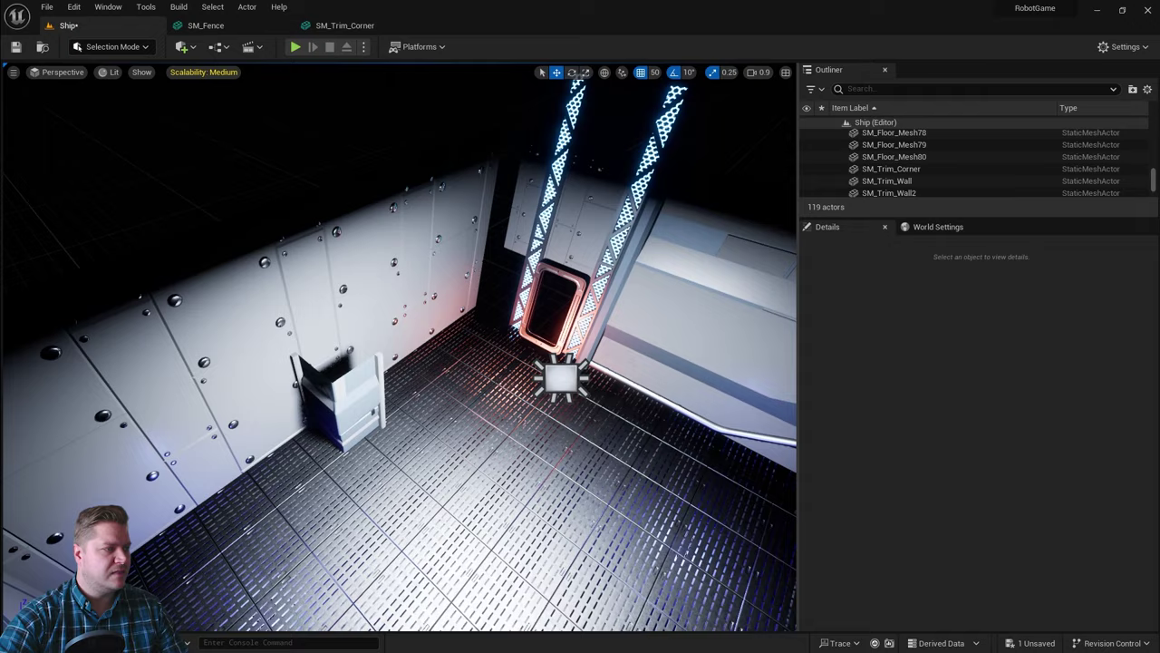
click(372, 412)
drag(333, 418, 414, 238)
alt+drag(471, 365, 474, 318)
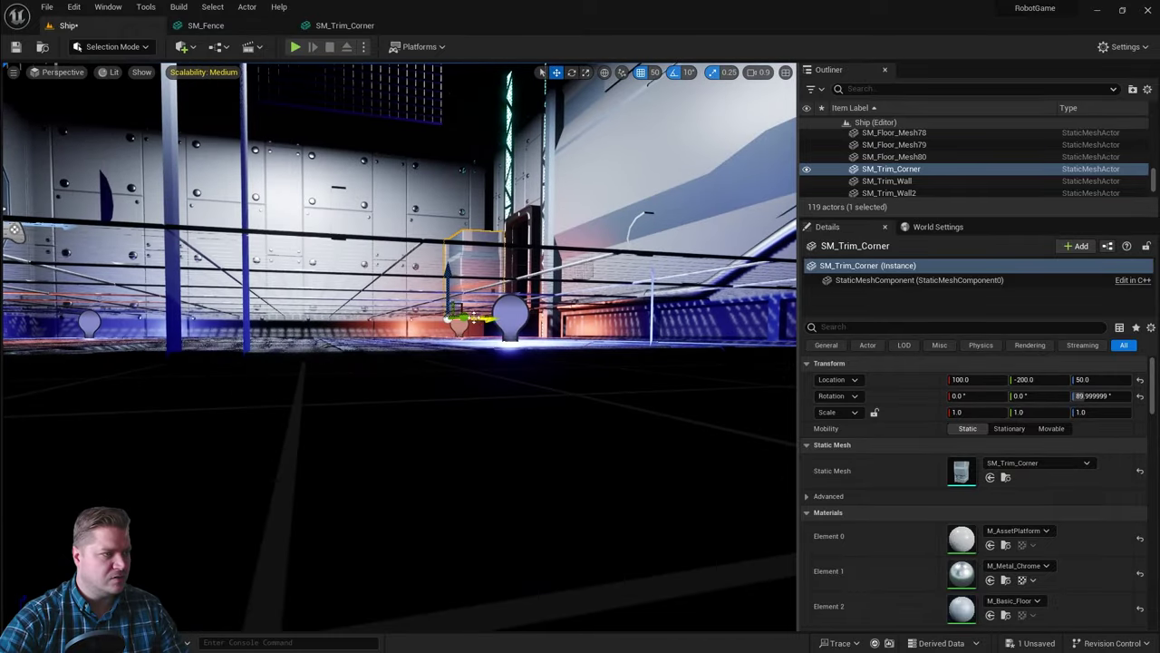
key(End)
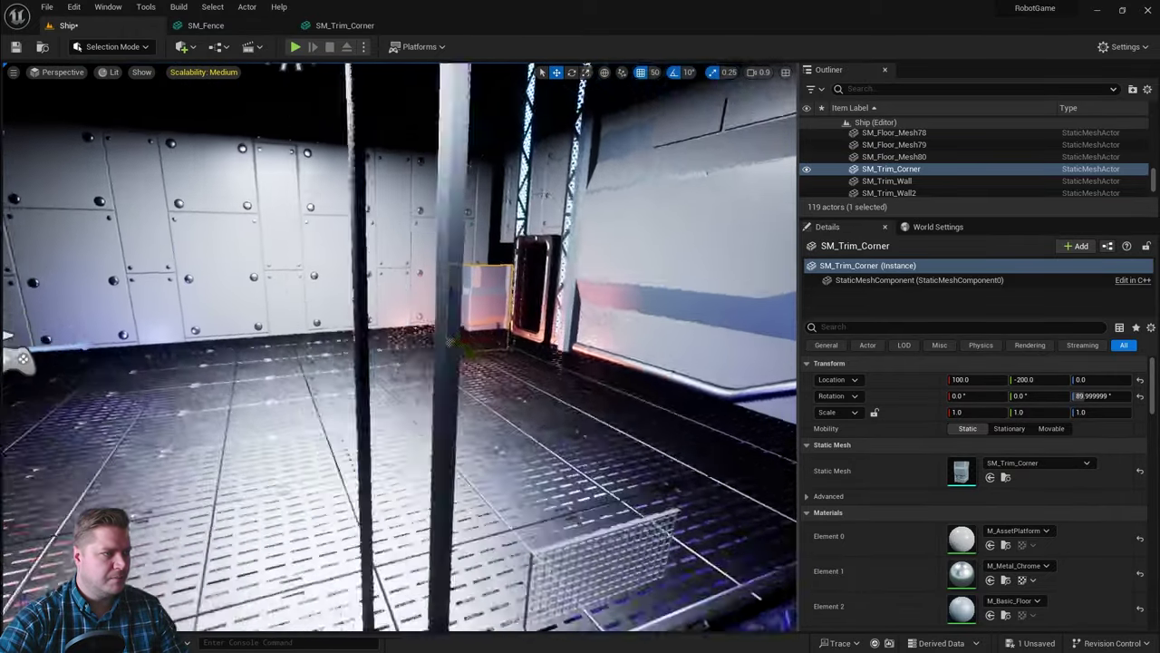
Duplicate the corner trim straight up to Z 200, stacking the copy on top of the first piece.
alt+drag(474, 262, 540, 303)
scroll(474, 262, up, 4)
mouse_move(459, 260)
right_down()
mouse_move(479, 246)
mouse_move(467, 247)
right_up()
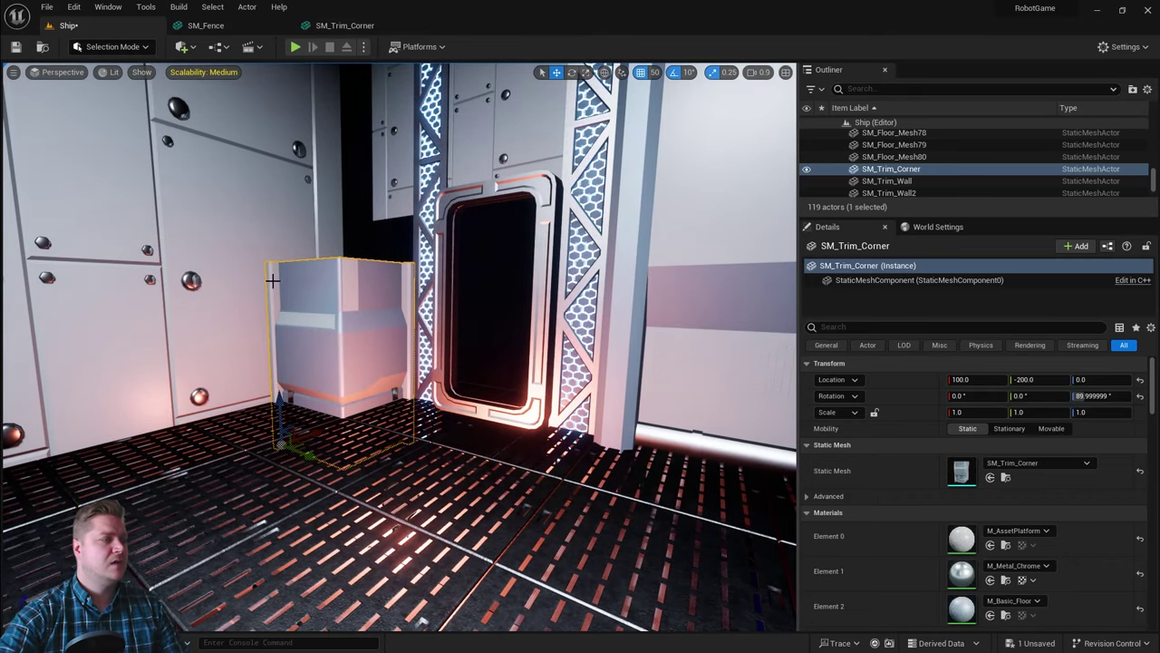
right_drag(347, 215, 335, 204)
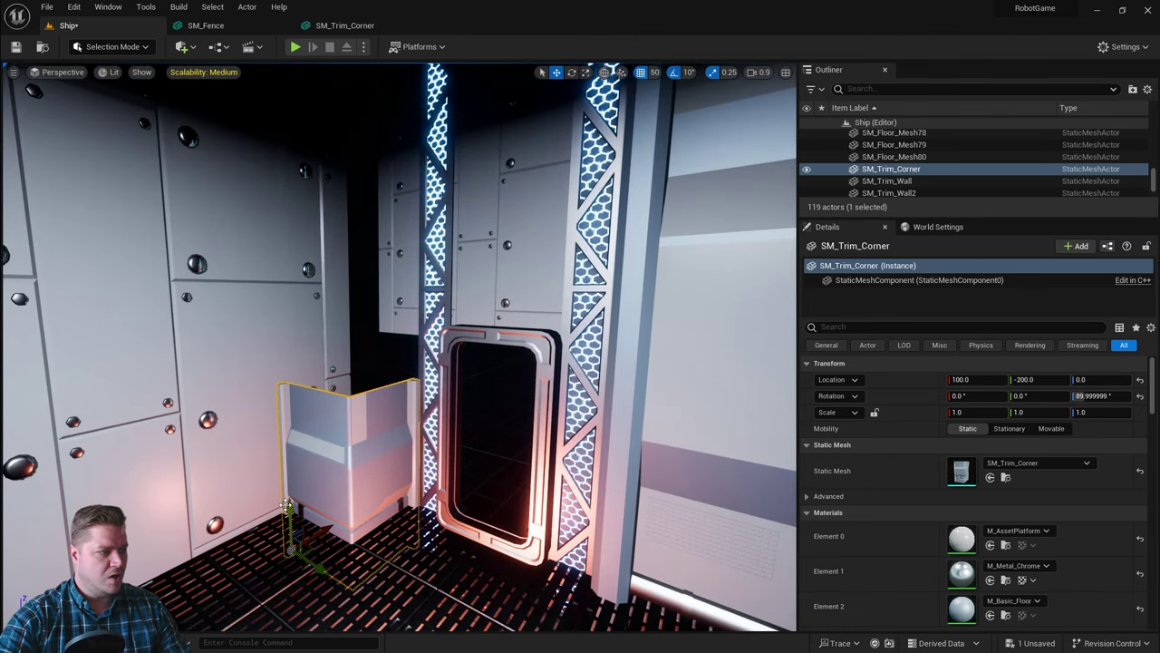
alt+drag(291, 507, 302, 345)
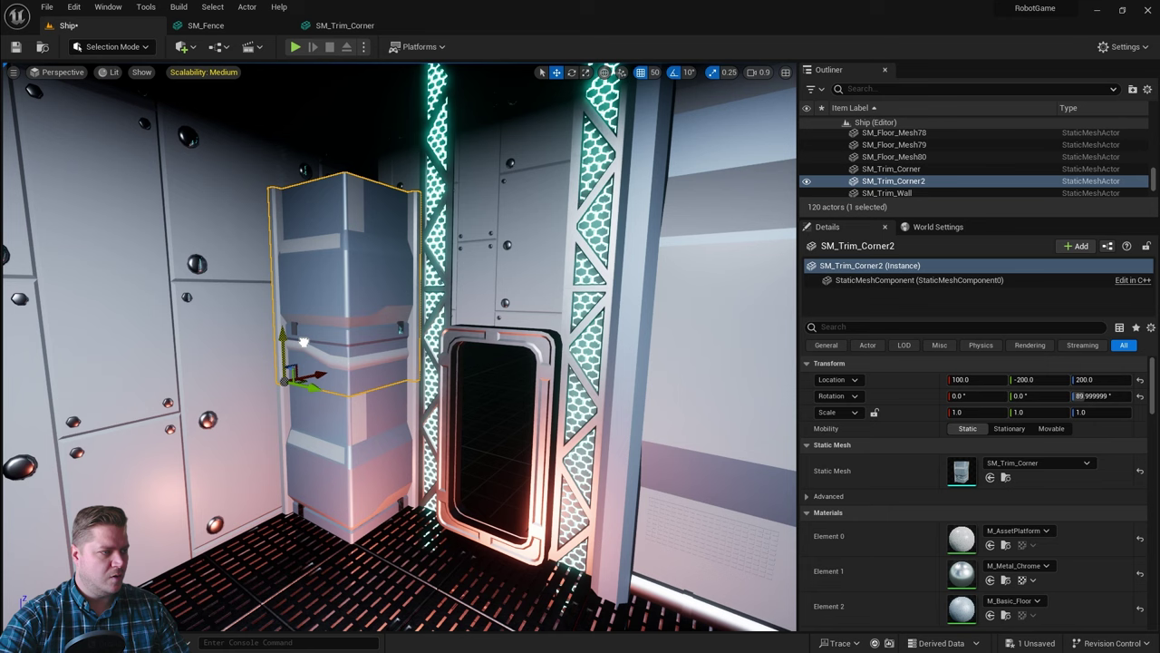
Flip the upper corner trim vertically by setting its Z scale to -1.
click(495, 413)
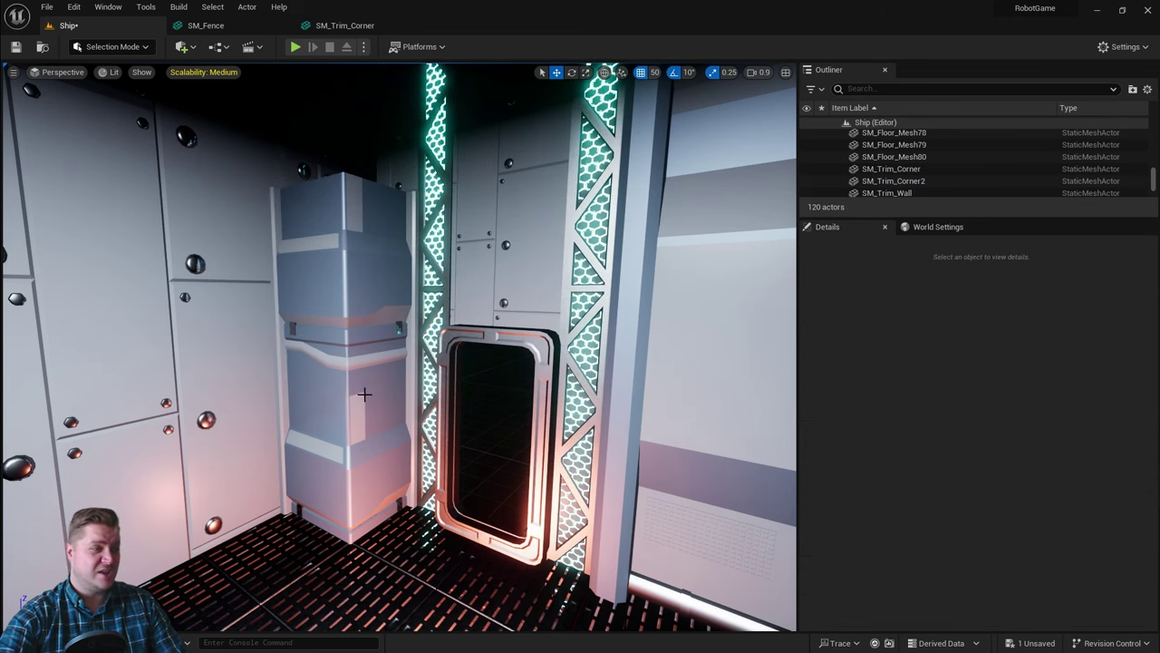
mouse_move(310, 415)
right_down()
mouse_move(259, 417)
mouse_move(304, 413)
right_up()
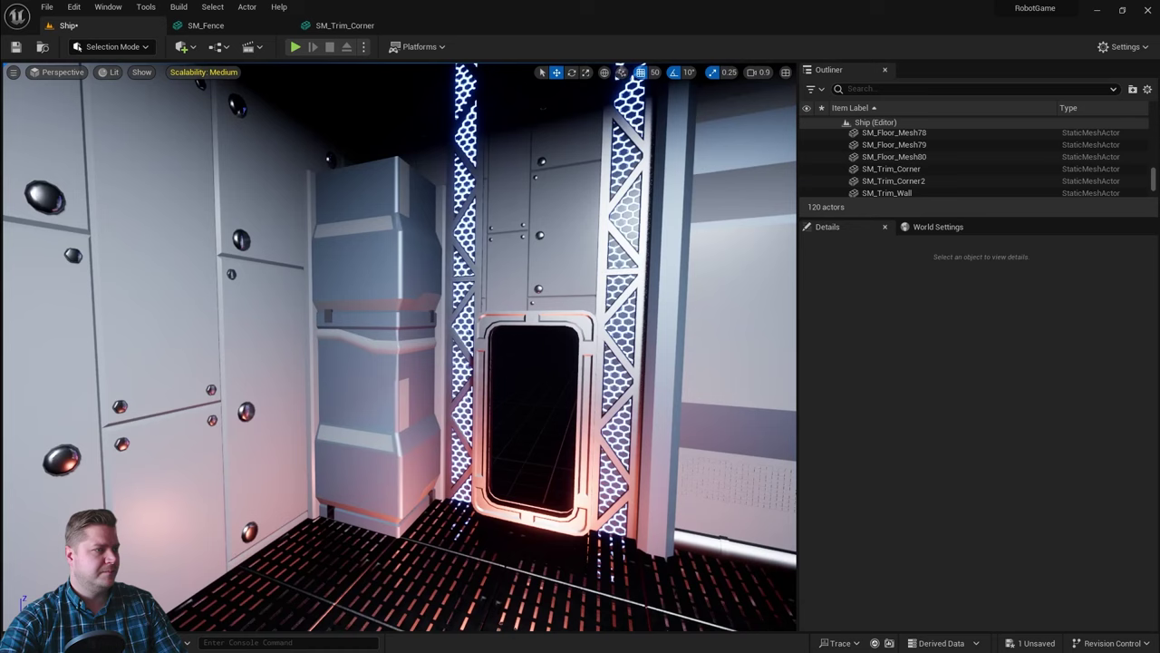
click(387, 260)
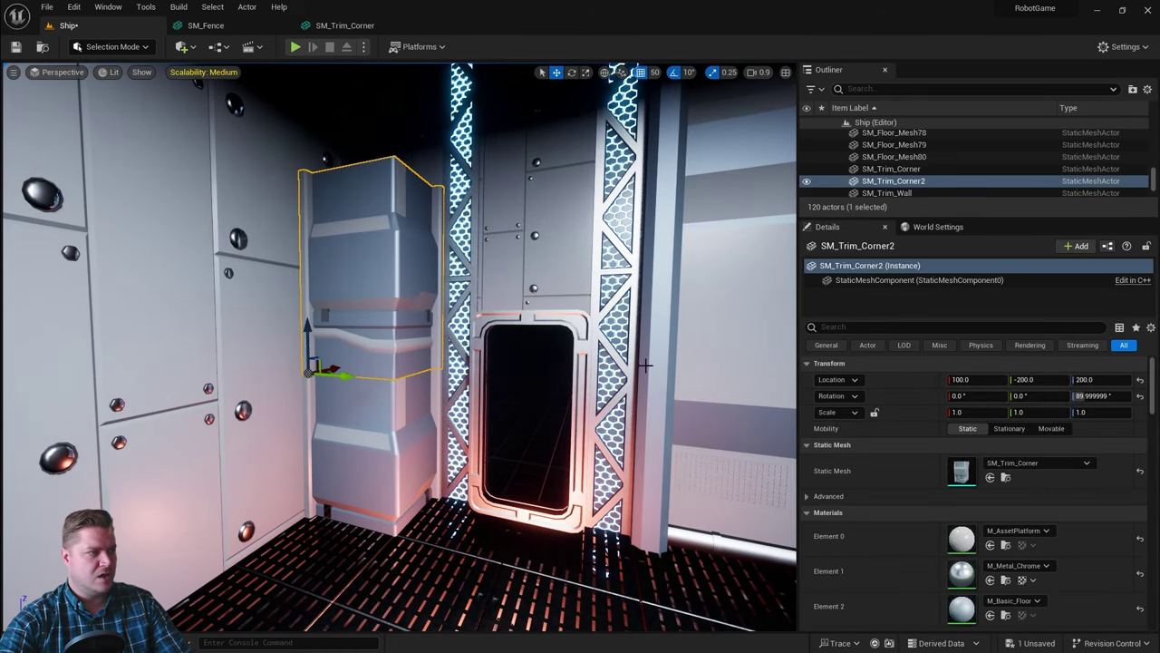
key(r)
drag(308, 336, 308, 406)
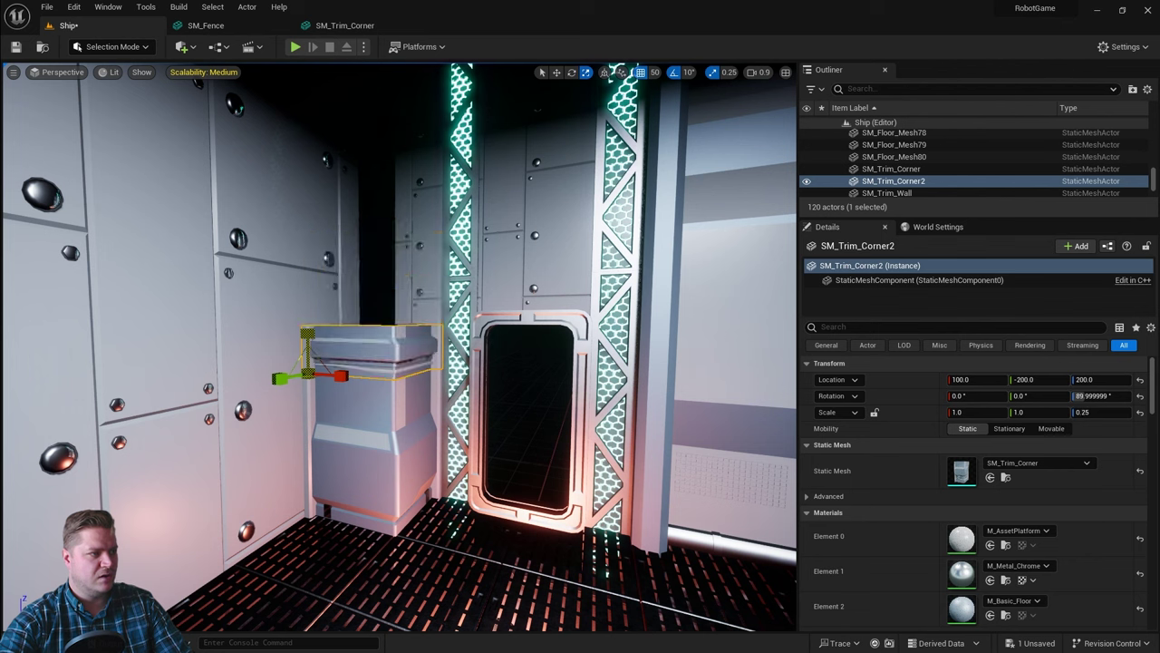
click(1092, 411)
text(1)
key(Return)
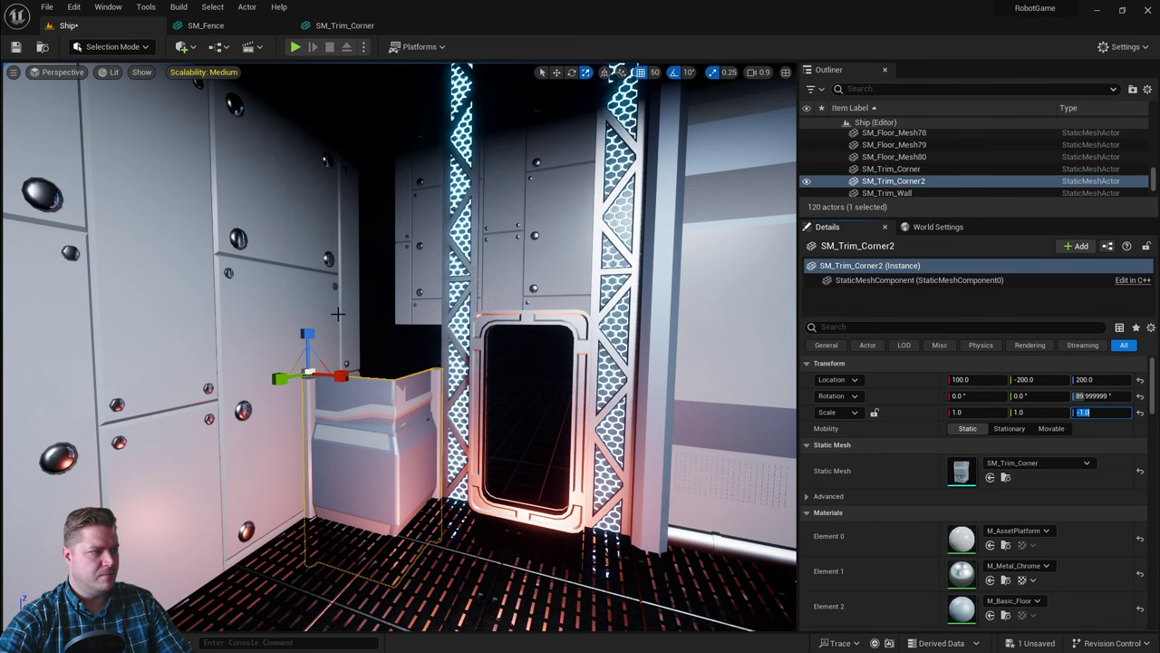
Raise the flipped corner trim to Z 400 so it sits on top of the lower piece.
key(w)
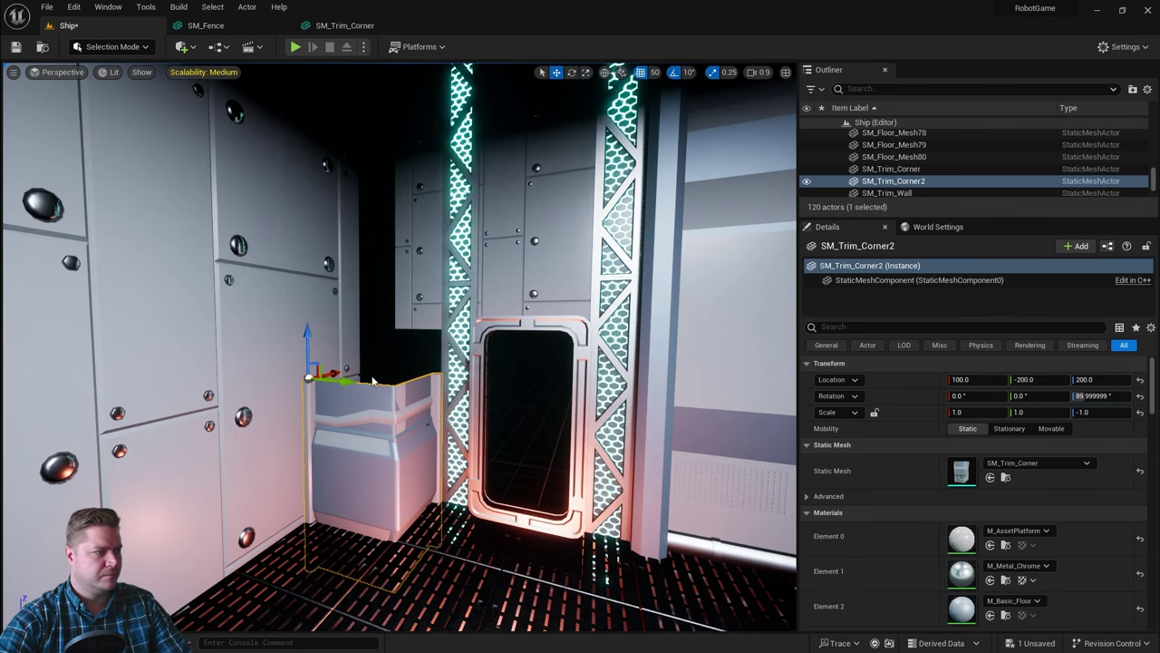
drag(307, 347, 312, 155)
key(Escape)
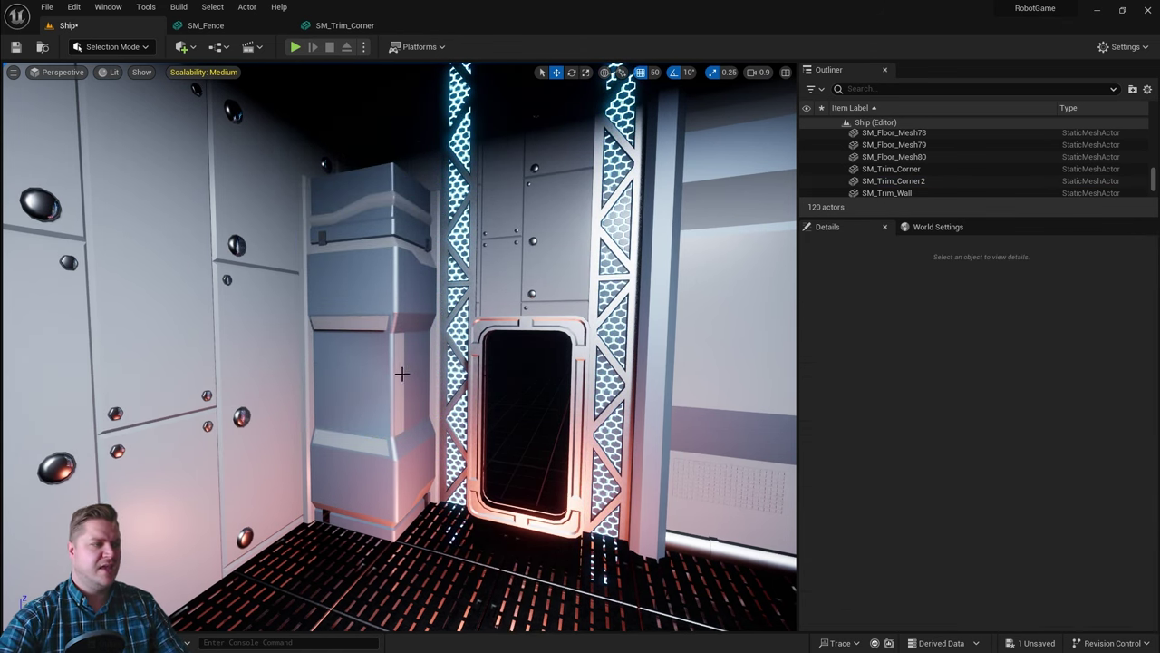
Duplicate the flipped corner trim straight up to Z 600 as the third piece of the stack.
key(d)
right_drag(407, 372, 374, 354)
click(373, 354)
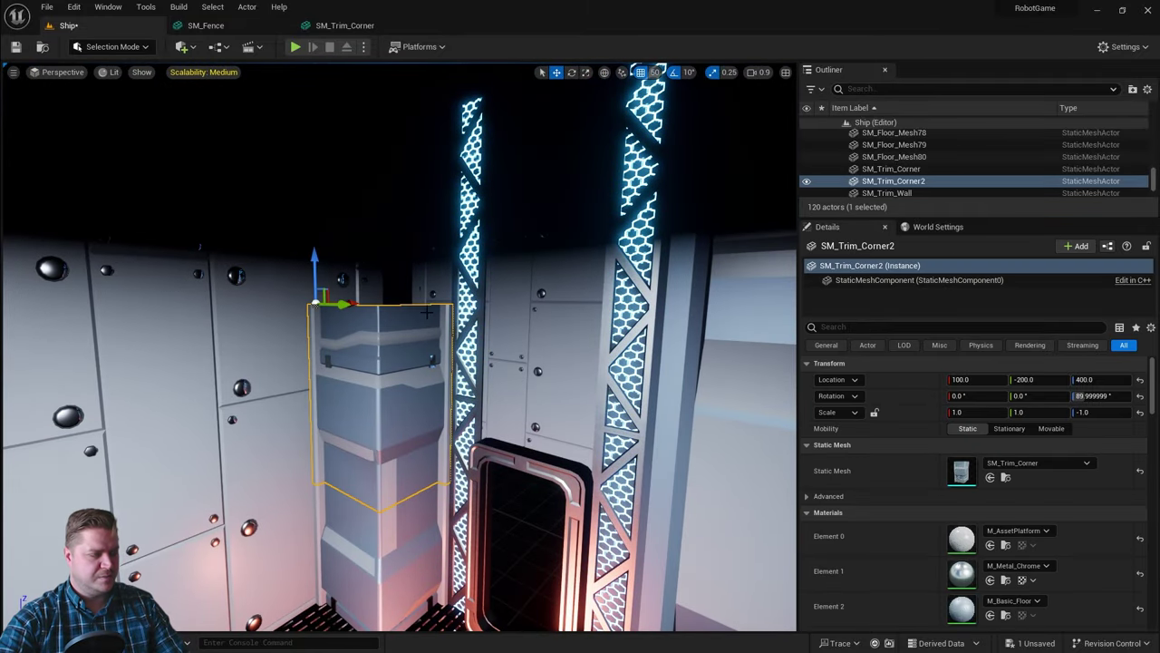
alt+drag(318, 244, 317, 154)
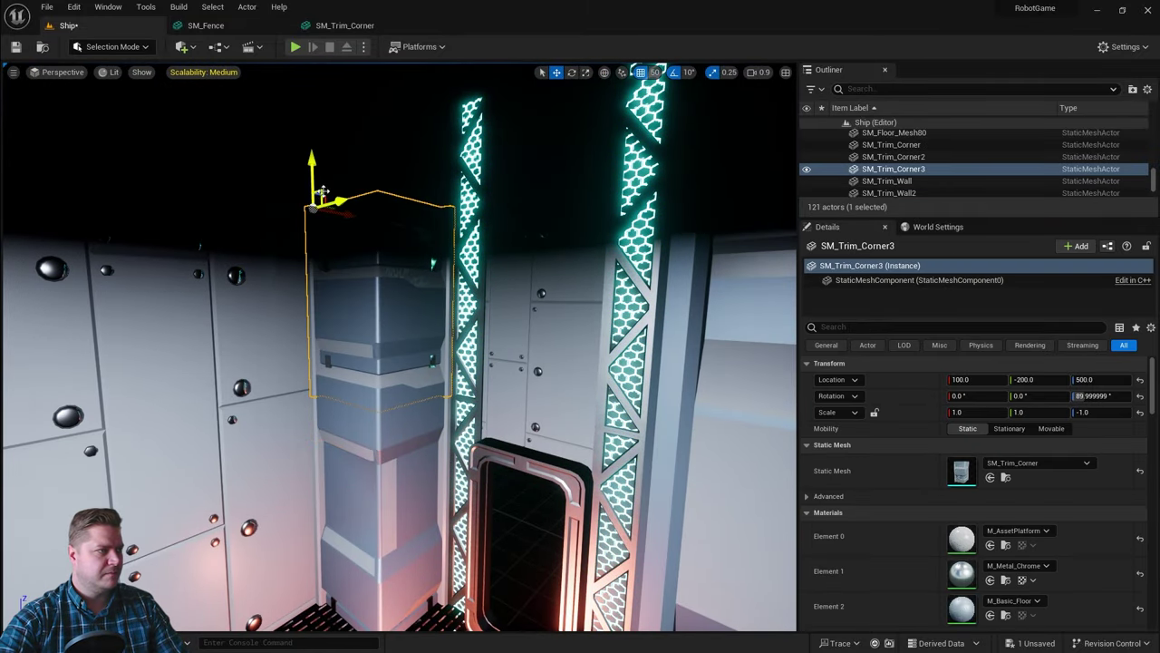
scroll(317, 154, down, 2)
drag(342, 195, 340, 129)
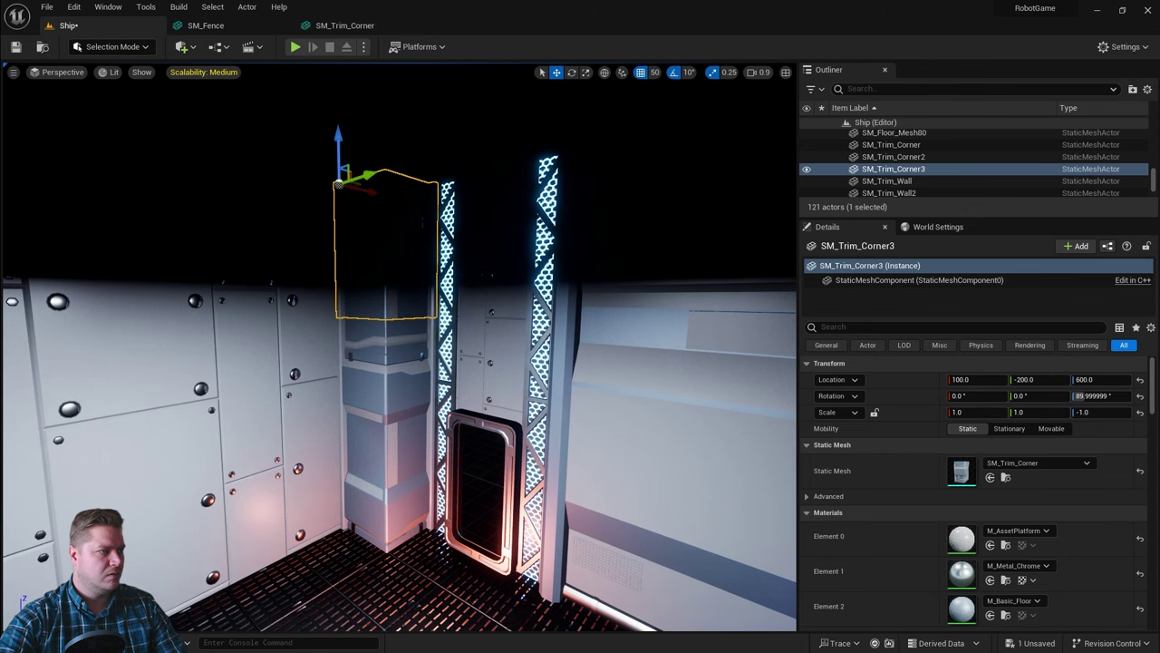
scroll(348, 172, down, 2)
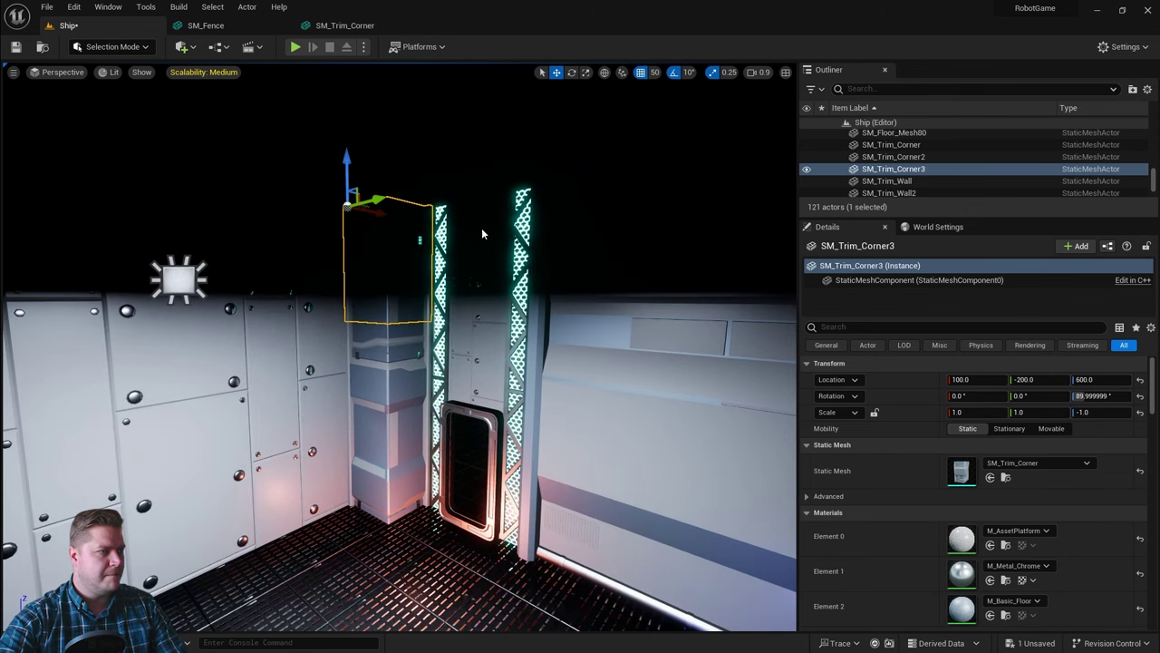
Examine the full height of the corner trim stack in Unlit view and return the viewport to Lit.
click(609, 231)
alt+drag(415, 374, 347, 149)
click(108, 72)
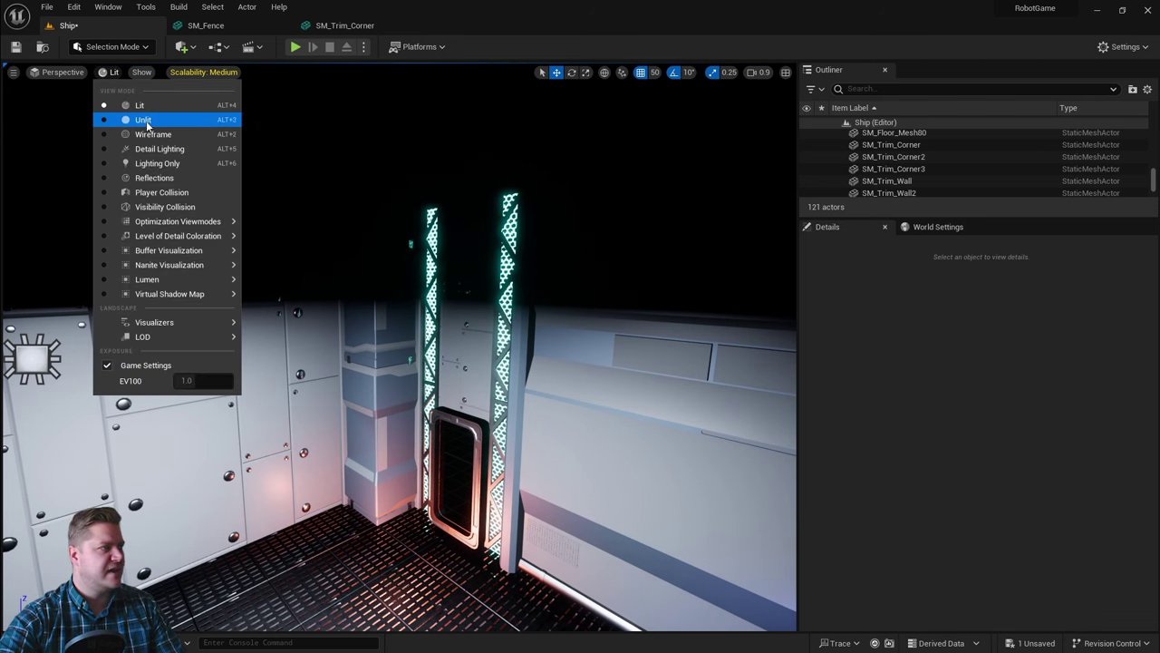
click(146, 117)
scroll(344, 241, down, 2)
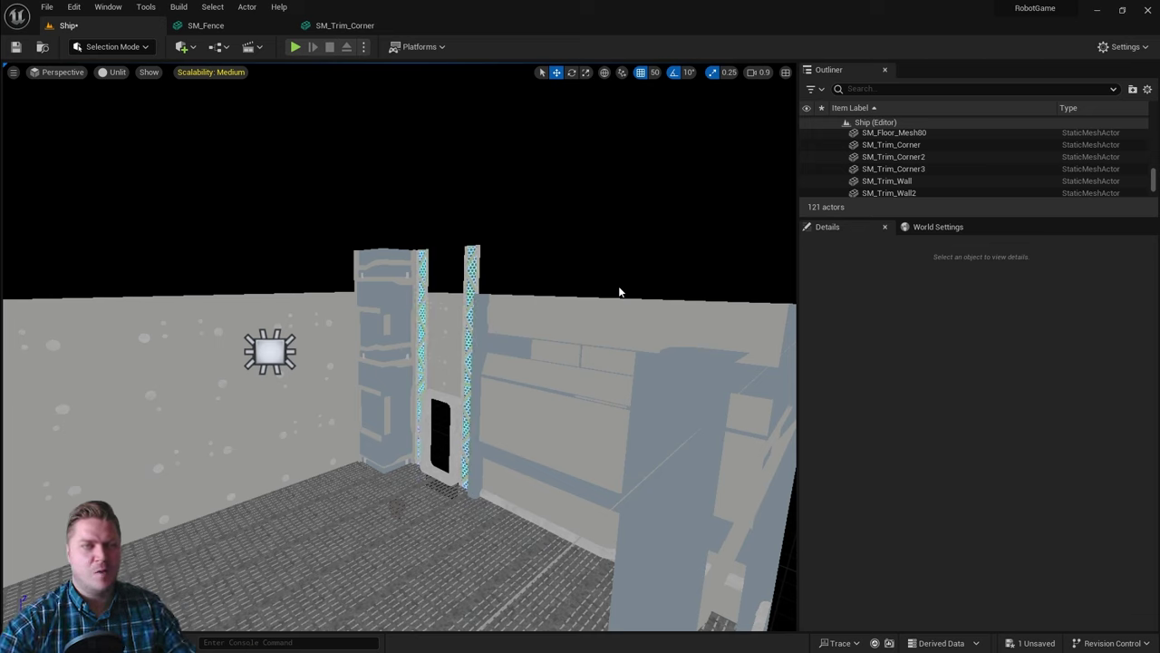
click(124, 73)
click(134, 106)
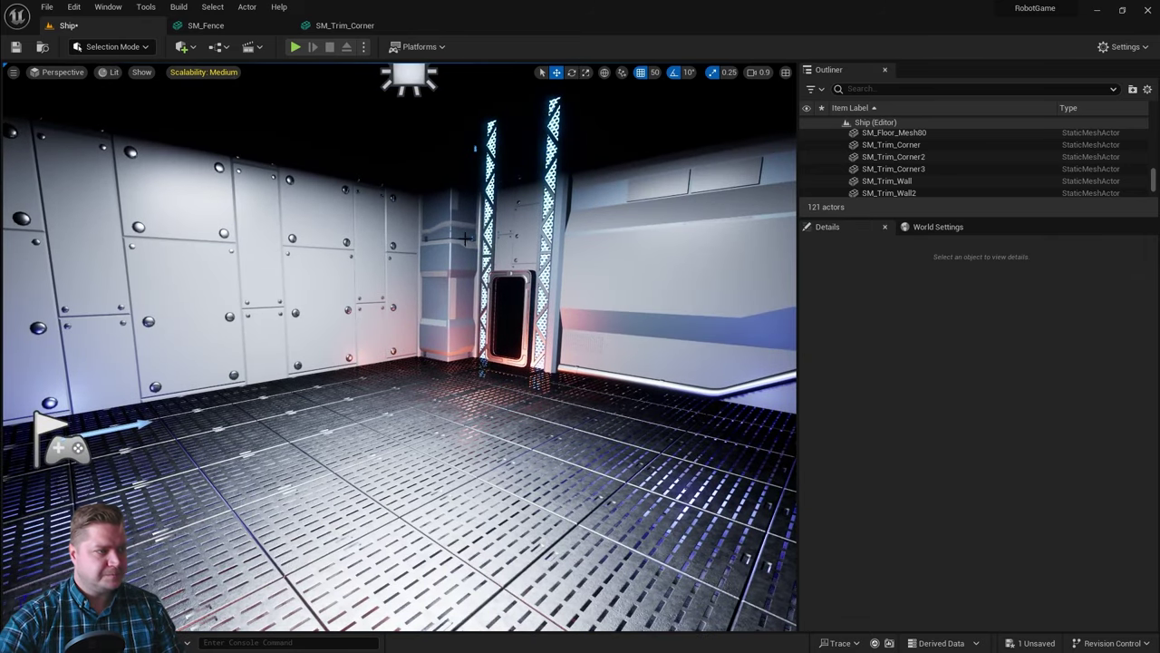
Duplicate the three stacked corner trims together along the riveted wall to the opposite corner at X -800.
click(452, 197)
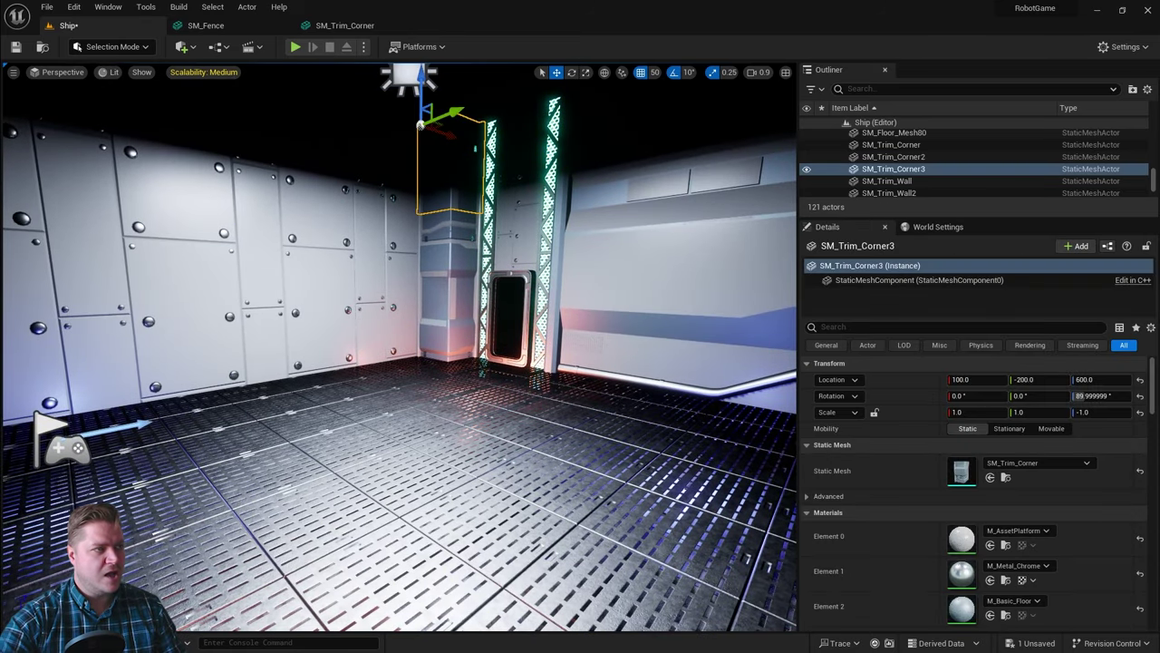
shift+click(456, 245)
shift+click(456, 303)
scroll(460, 261, down, 3)
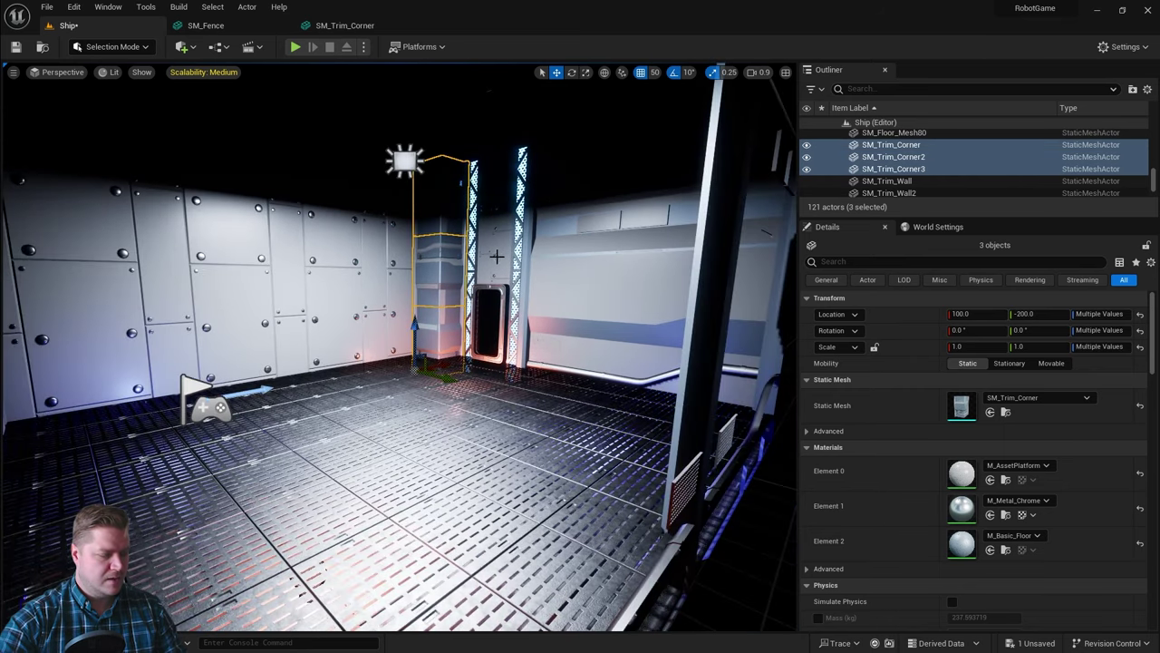
alt+drag(497, 257, 381, 312)
alt+drag(502, 254, 586, 259)
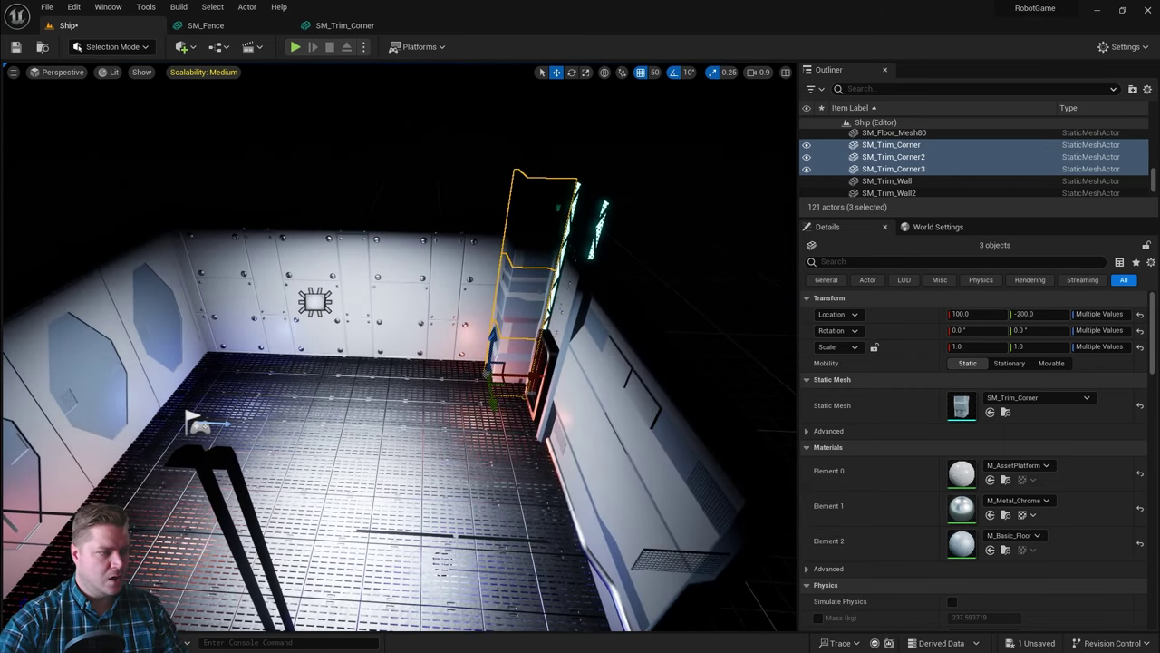
alt+drag(531, 375, 248, 337)
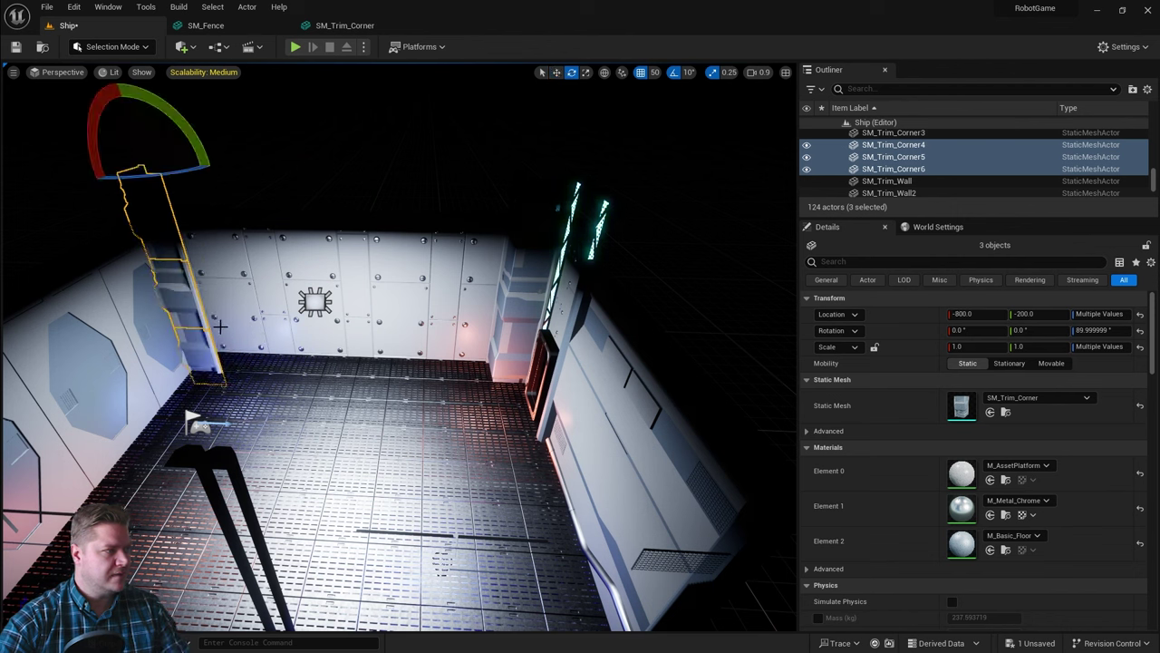
Rotate the duplicated trim stack to 0° about Z and move it to Y -100, fitting it into the room corner.
drag(150, 175, 205, 159)
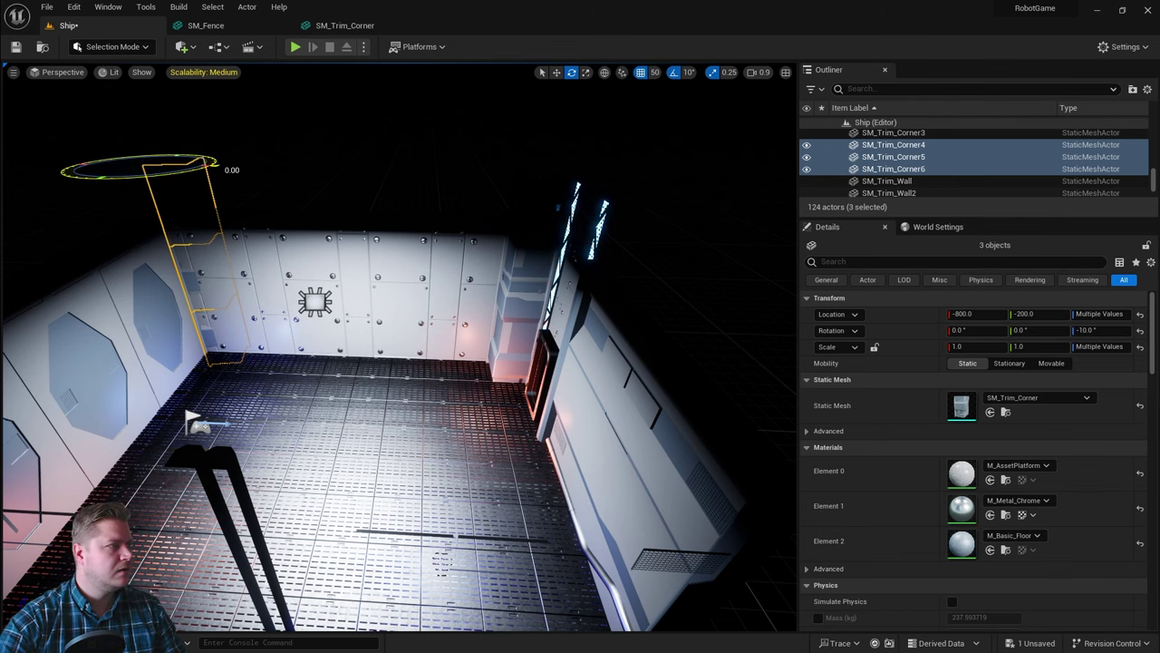
right_drag(365, 190, 163, 222)
right_drag(453, 217, 377, 153)
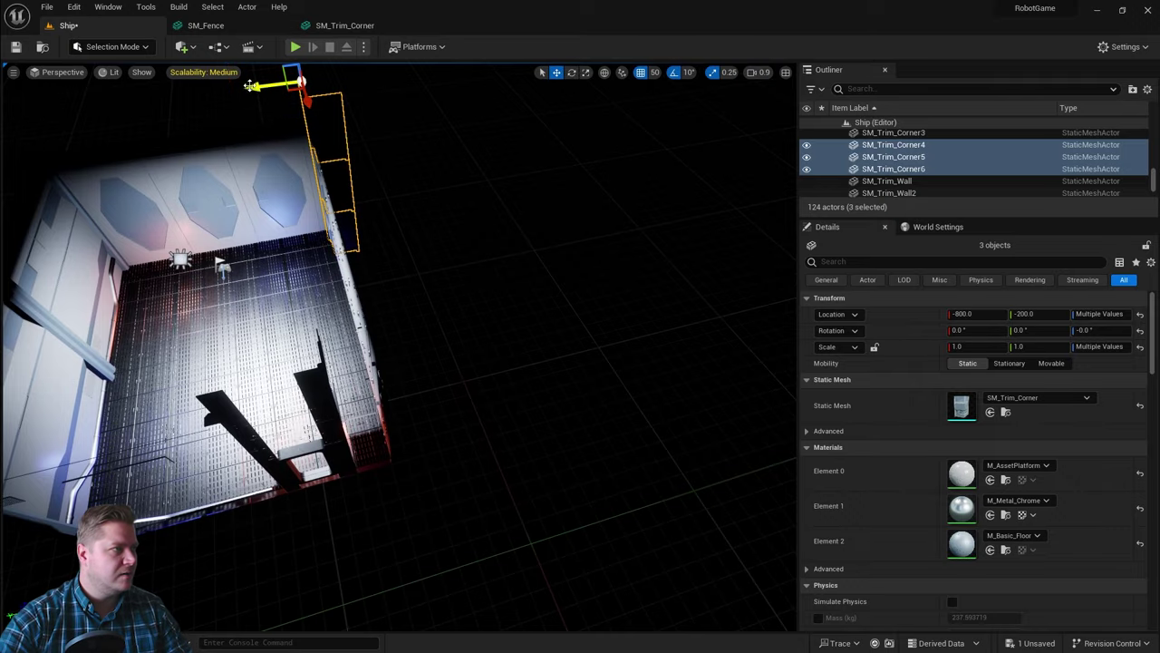
drag(249, 85, 214, 90)
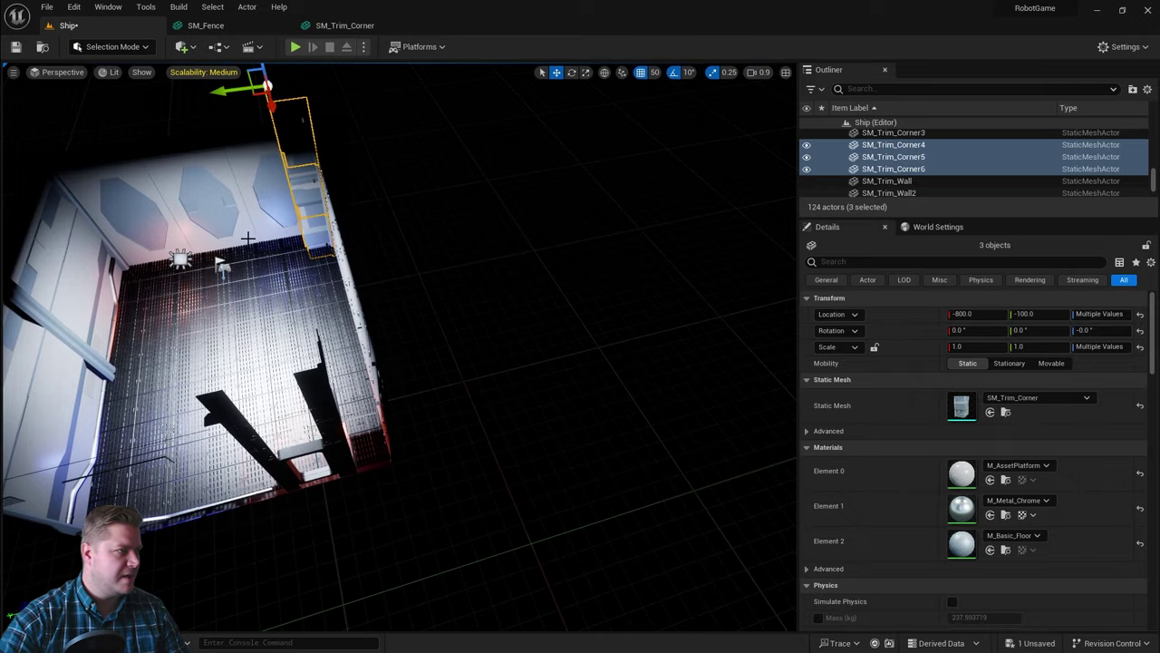
right_drag(248, 239, 258, 182)
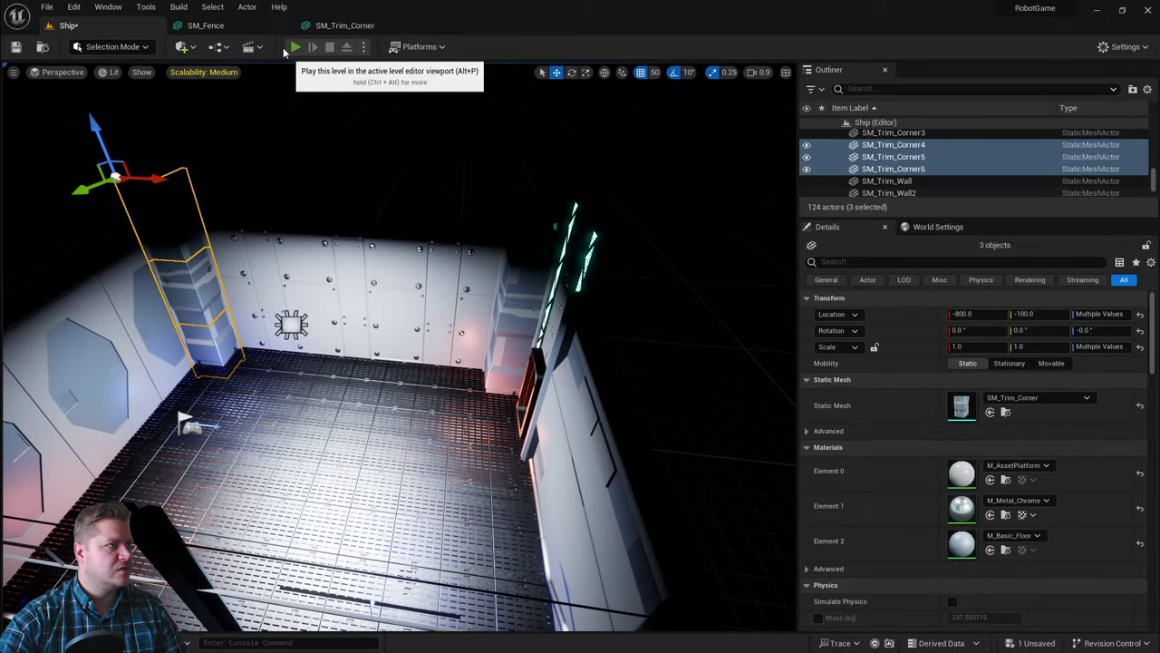
Play-test the level, running and jumping the robot past both trimmed corners, and end the play session.
click(295, 46)
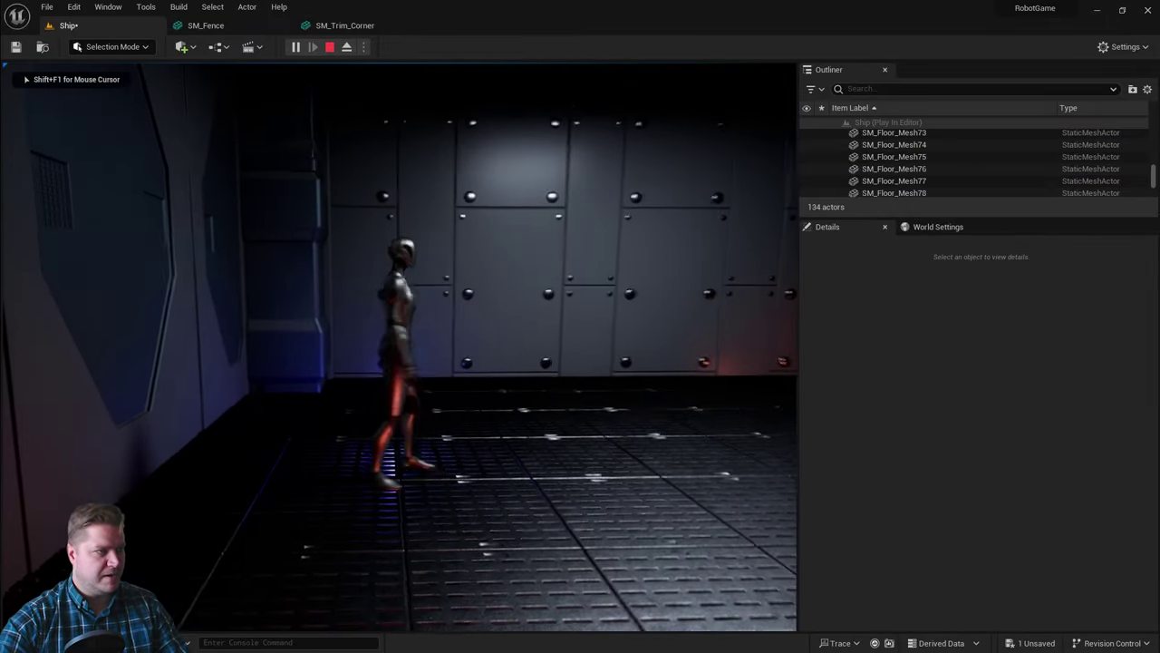
key(w)
key(space)
key(w)
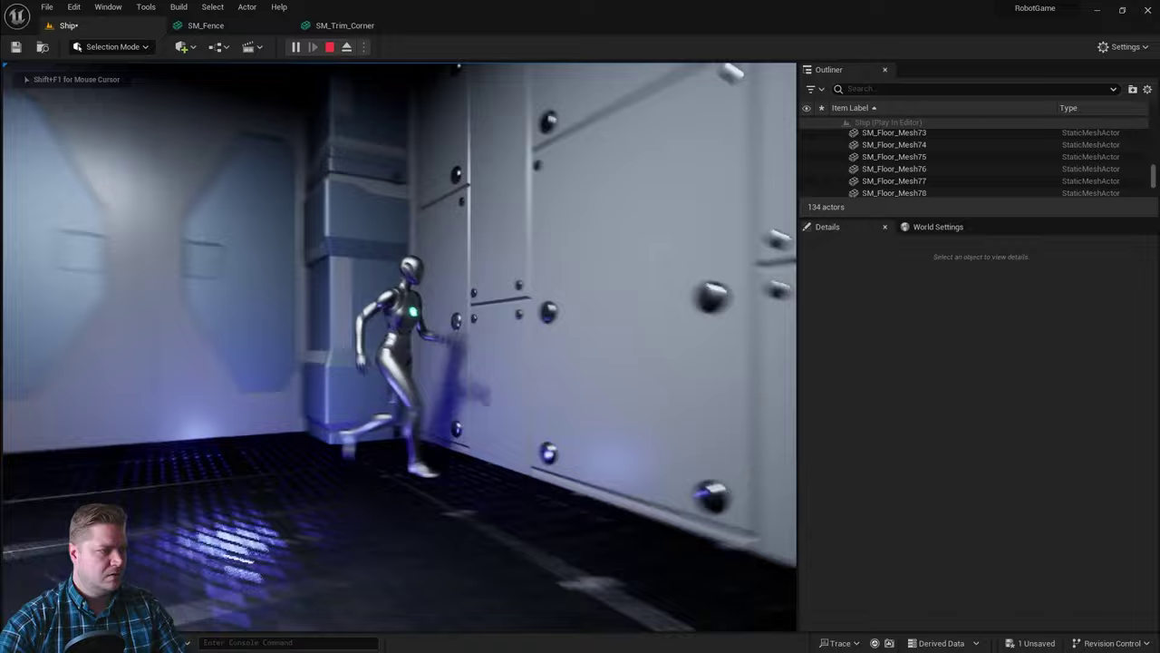
key(space)
key(w)
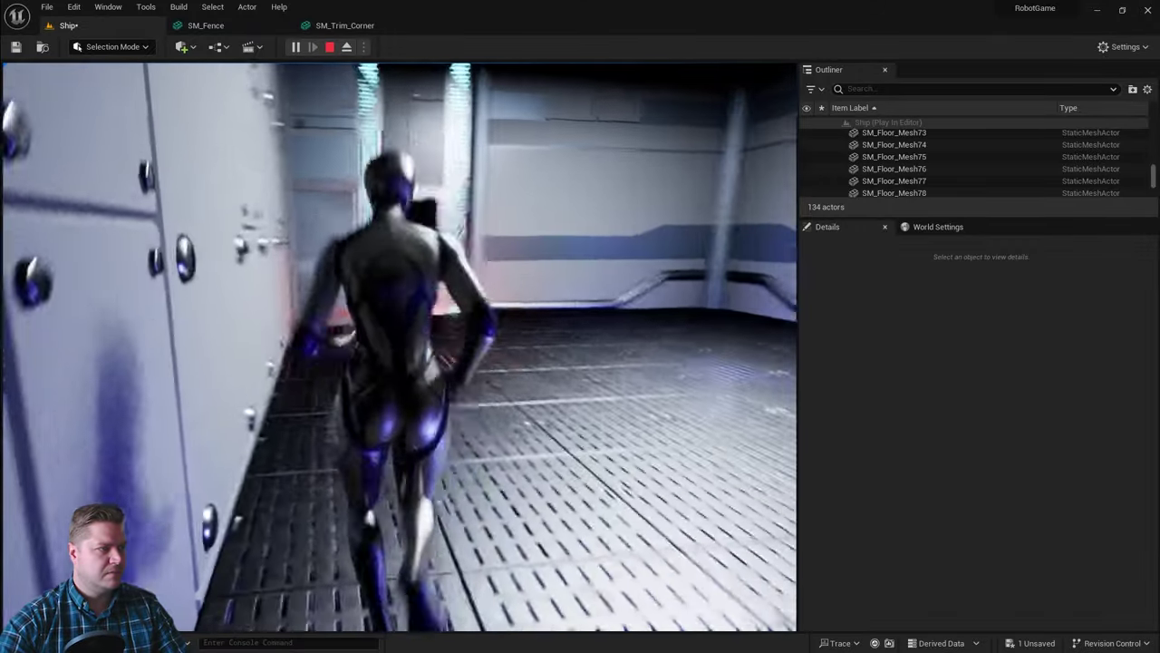
key(space)
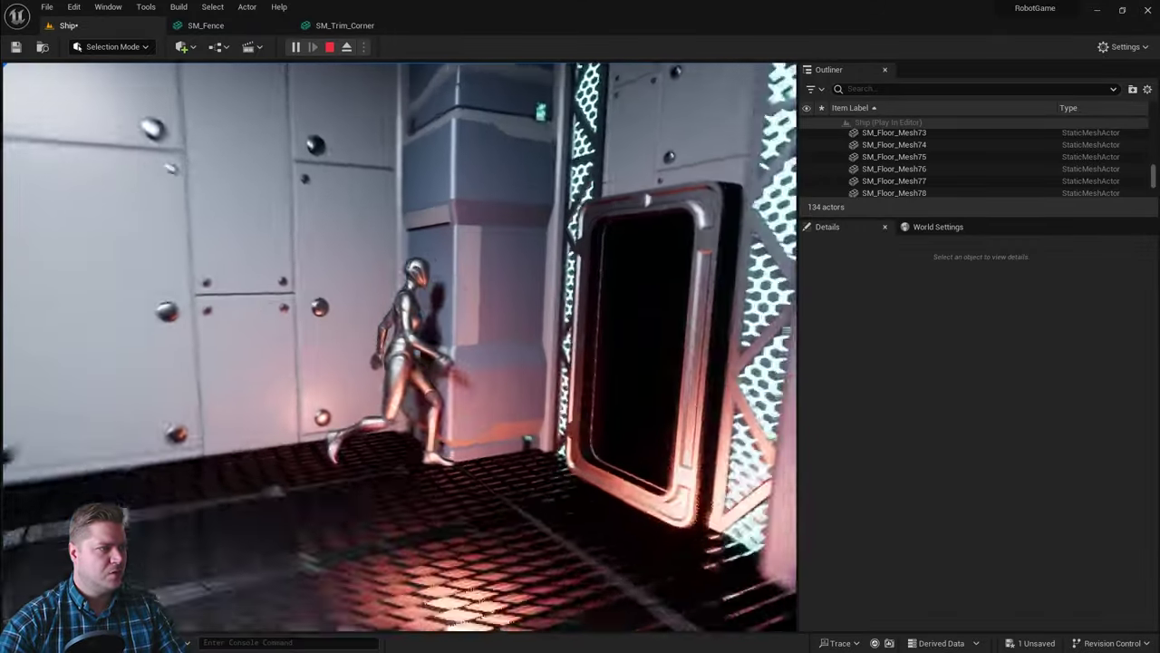
key(s)
key(w)
key(w)
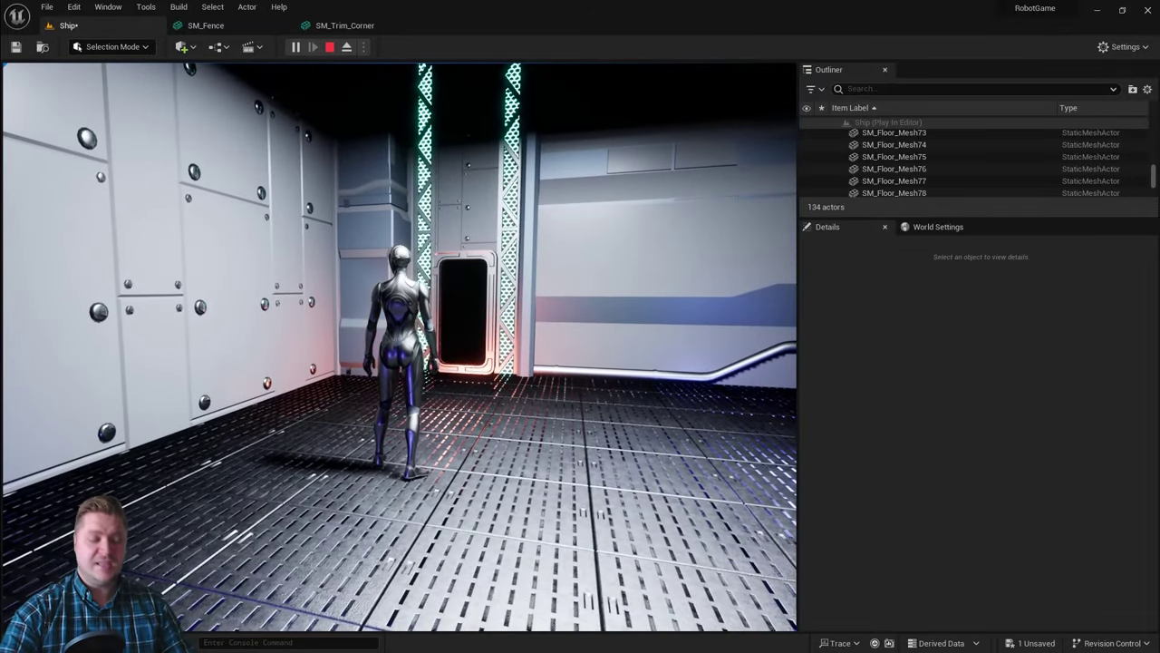
key(Escape)
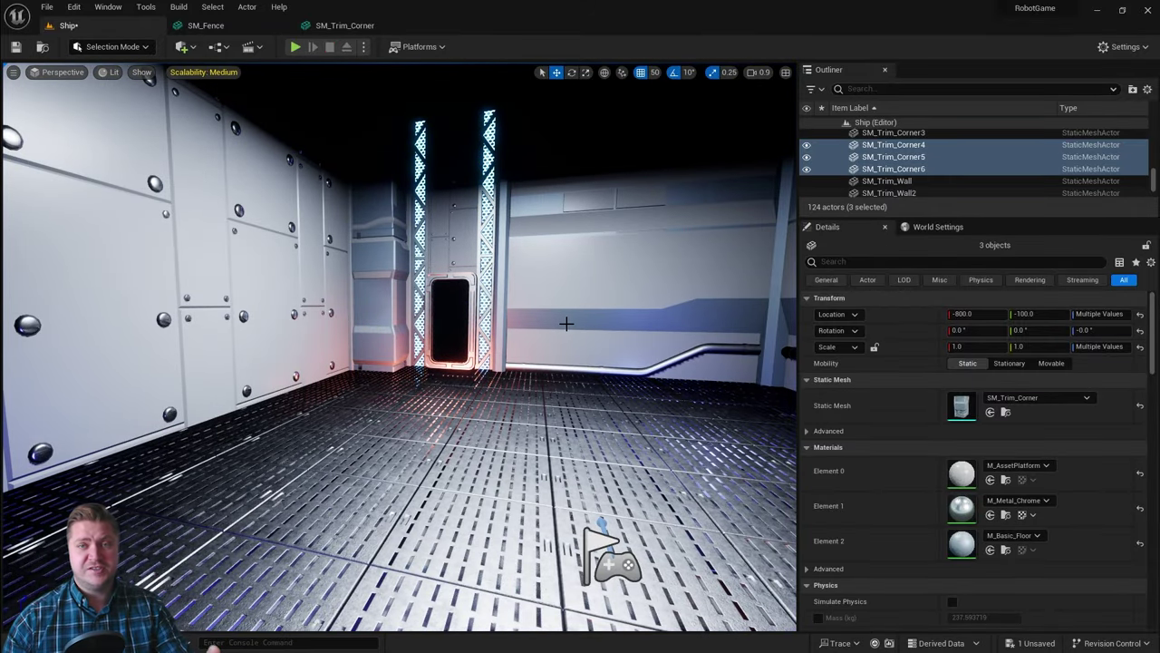
Select all floor tiles from SM_Floor_01 through SM_Floor_20 and duplicate them straight up to Z 450 as a ceiling.
middle_drag(563, 453, 500, 430)
click(476, 445)
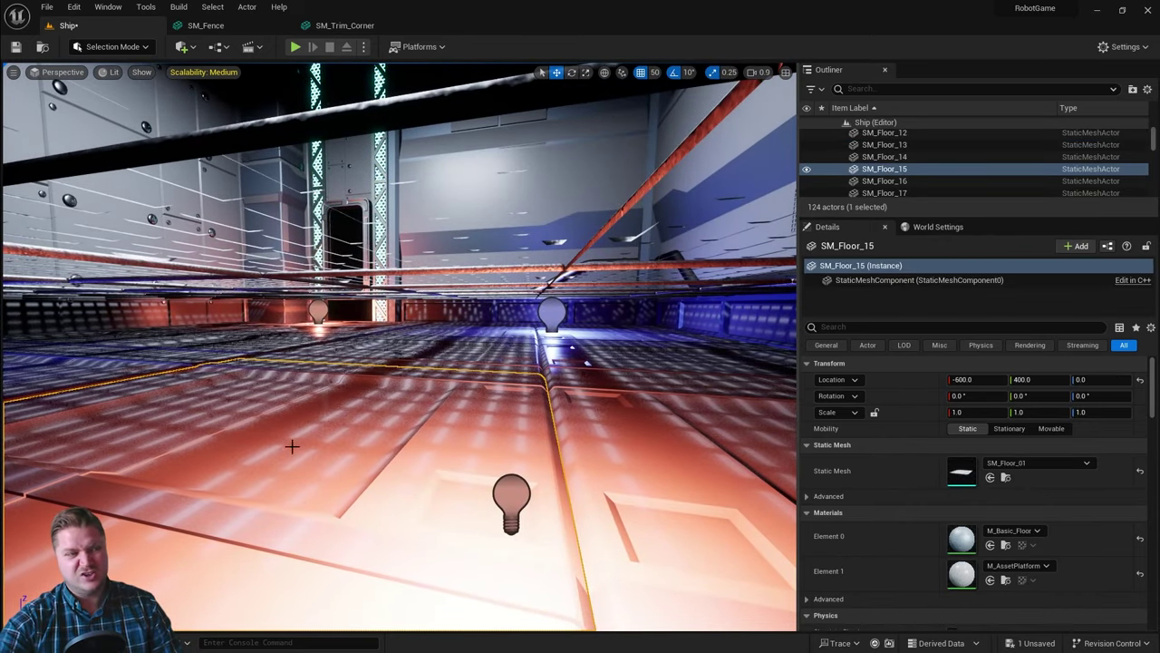
key(f)
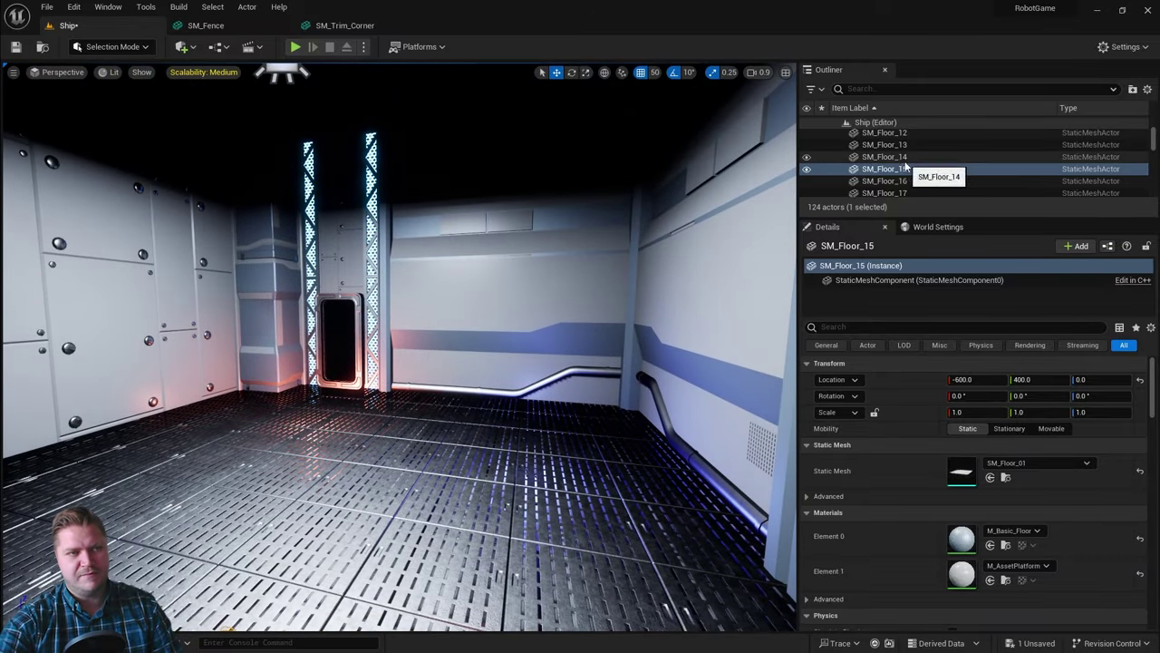
scroll(907, 163, up, 5)
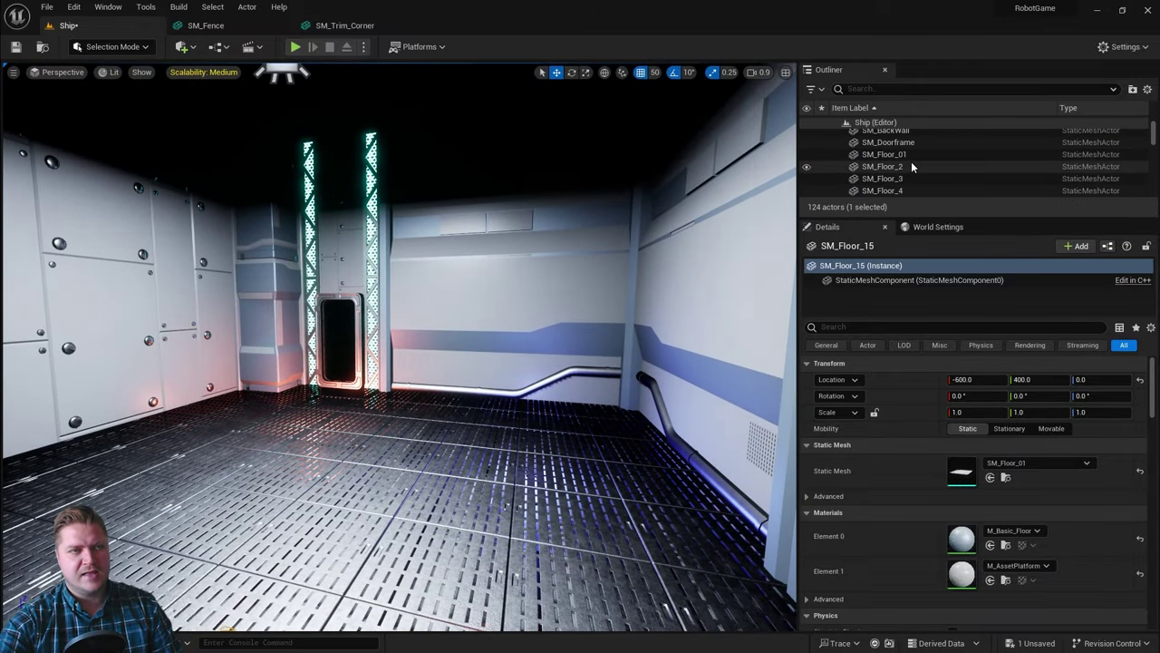
click(893, 154)
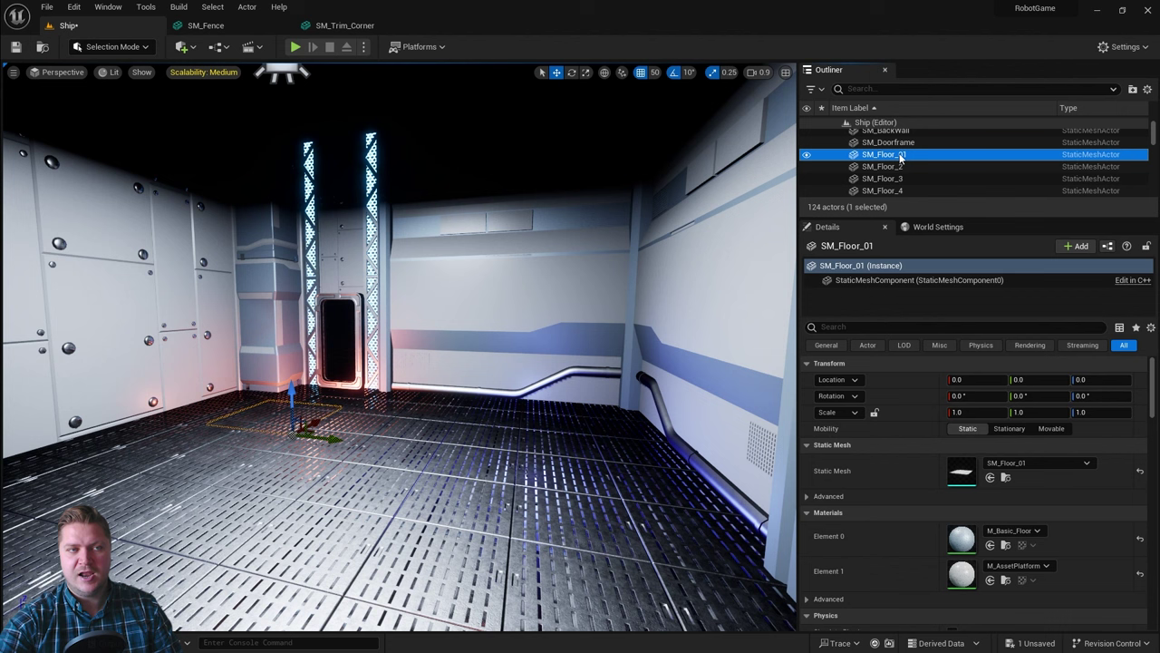
scroll(907, 161, down, 3)
scroll(907, 156, down, 2)
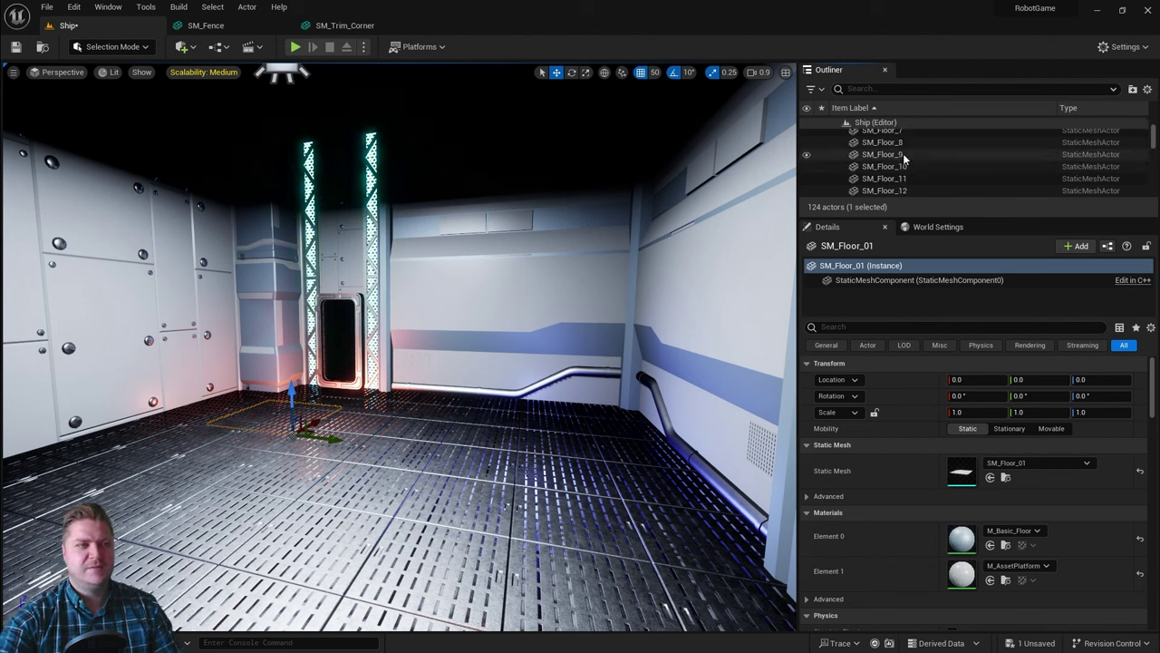
scroll(915, 159, down, 3)
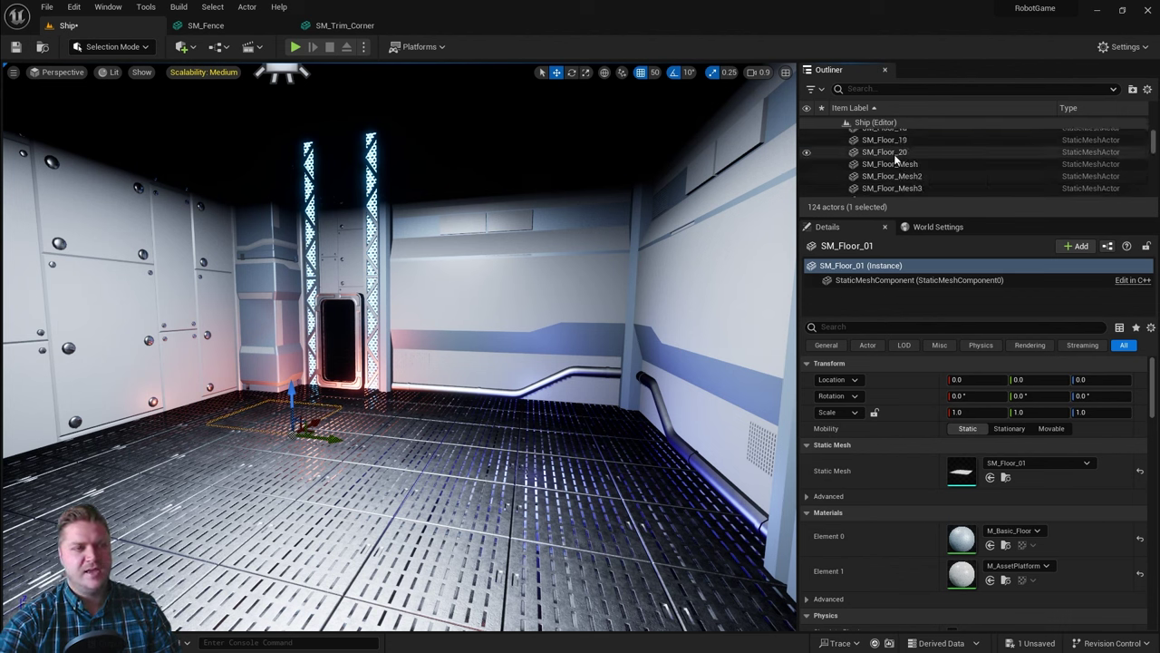
shift+click(883, 153)
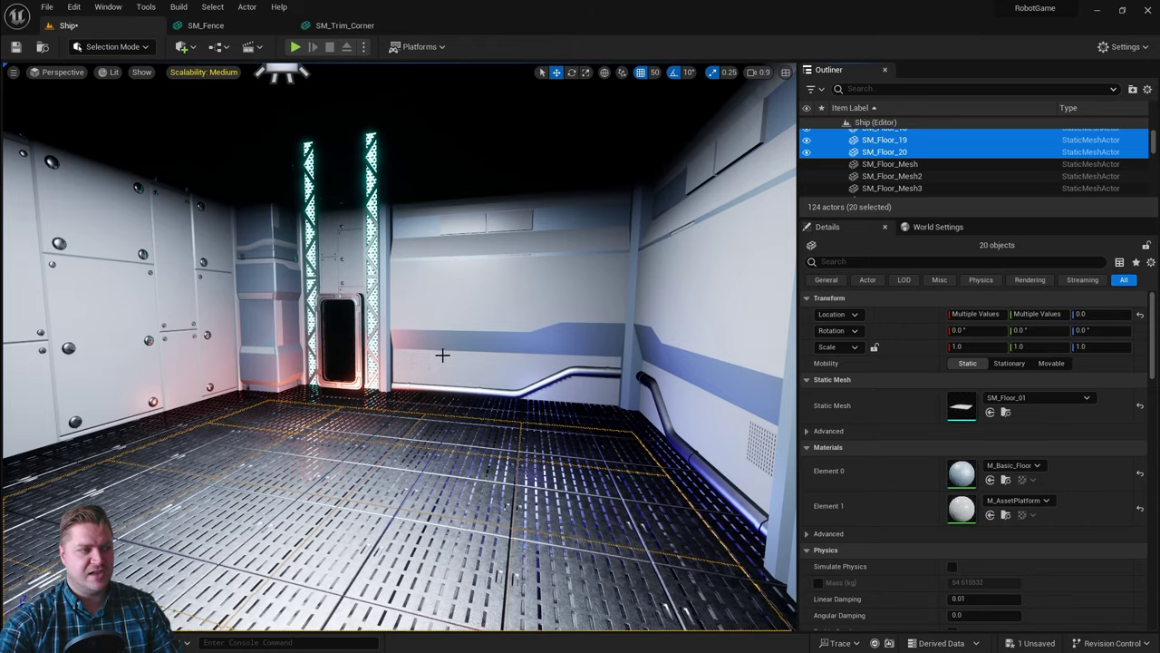
scroll(435, 428, down, 5)
right_drag(523, 407, 439, 408)
scroll(523, 383, down, 2)
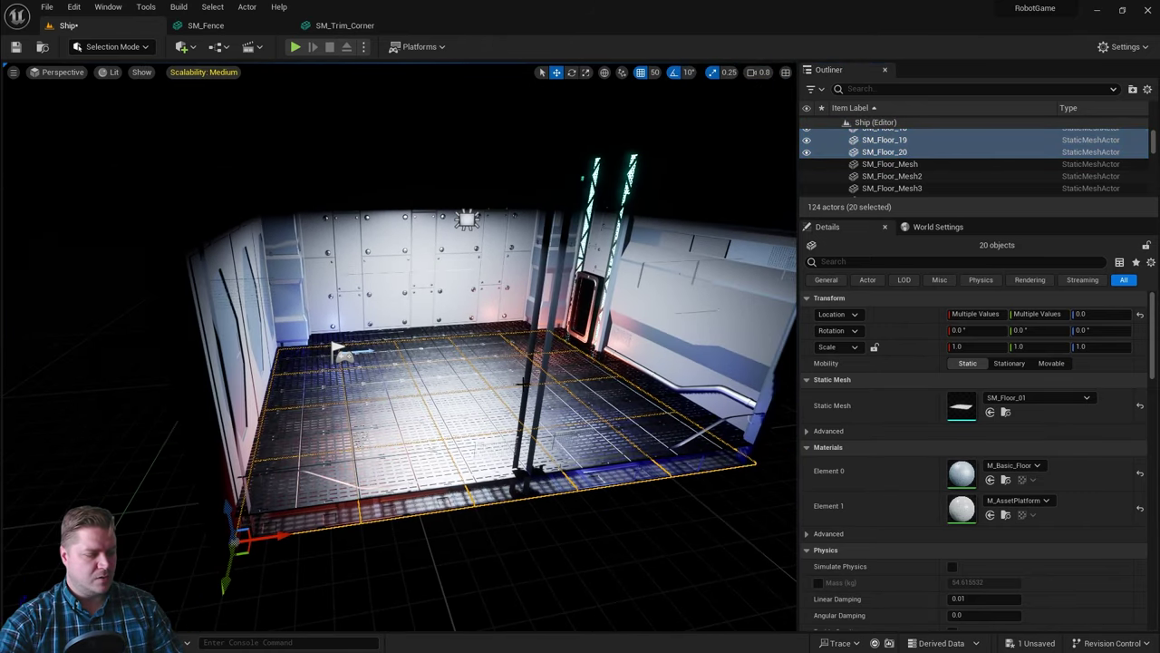
alt+drag(229, 512, 248, 210)
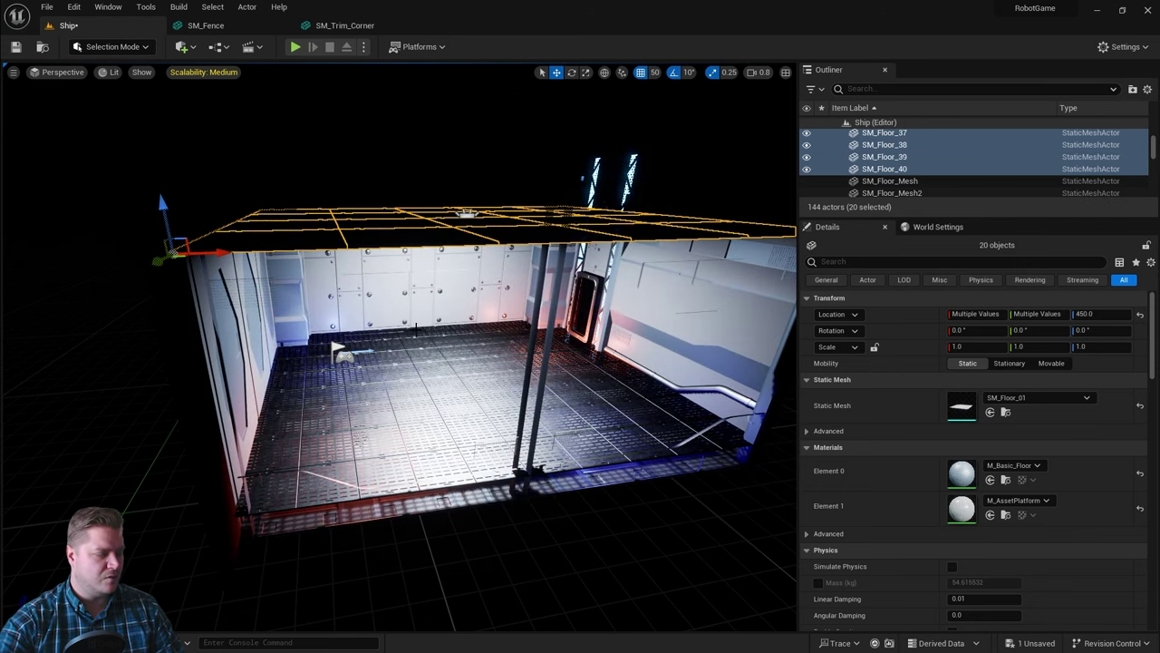
Flip the duplicated ceiling tiles to face down into the room by setting their Z scale to -1.
right_drag(416, 329, 455, 308)
key(w)
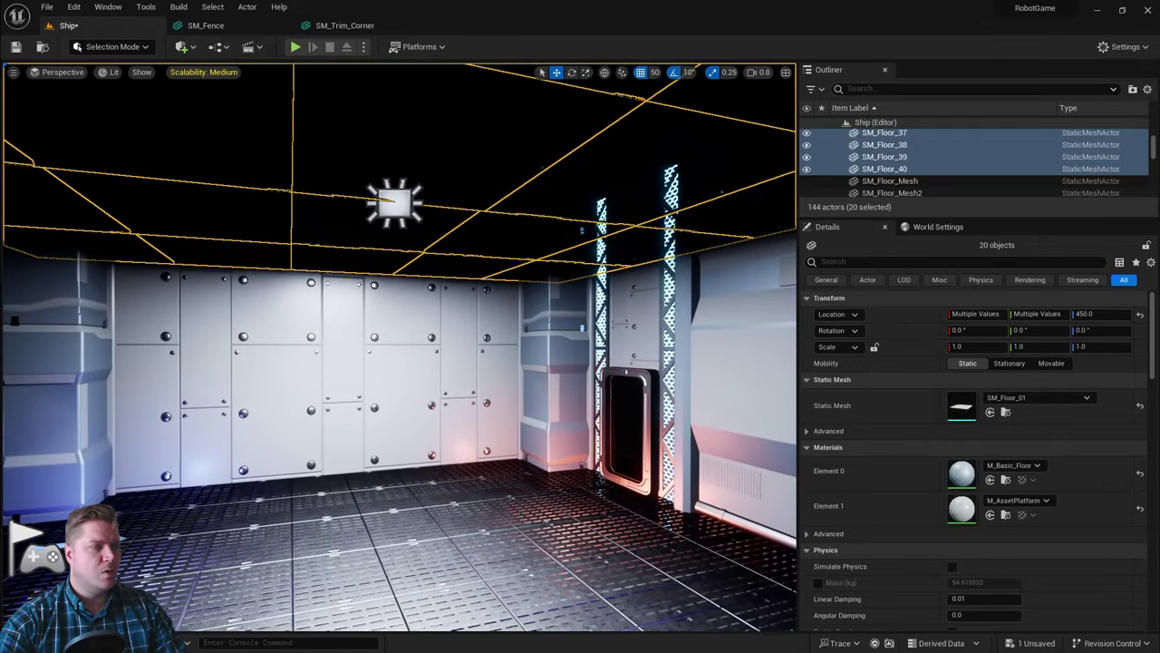
right_drag(338, 313, 338, 315)
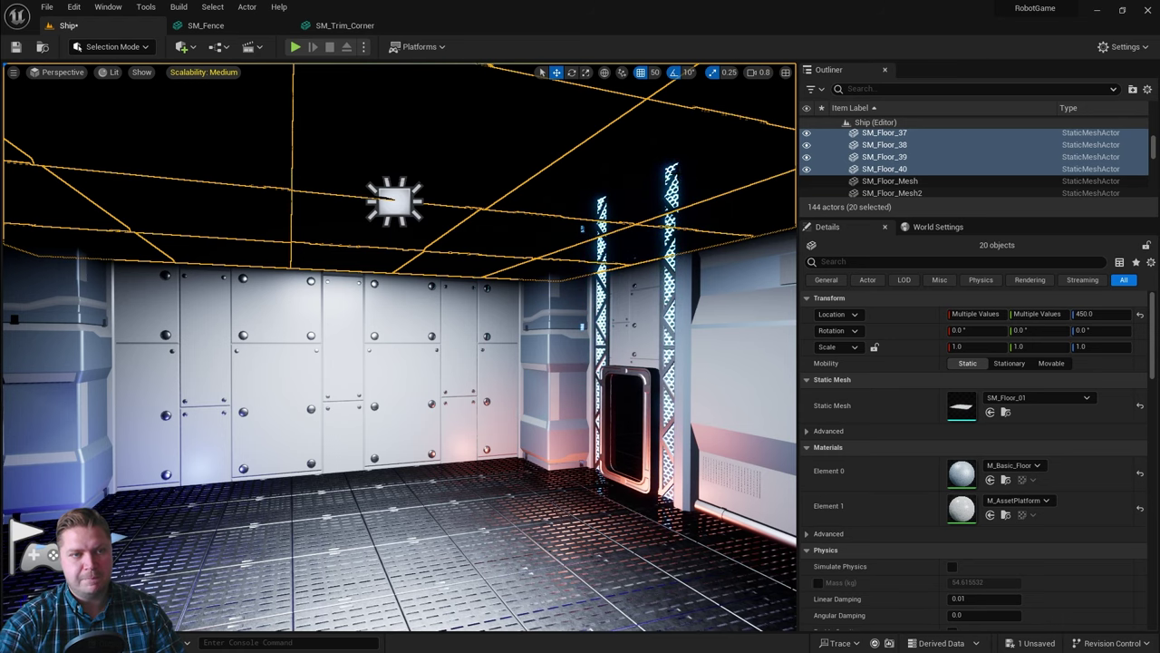
key(s)
right_drag(637, 173, 389, 244)
right_drag(335, 357, 392, 153)
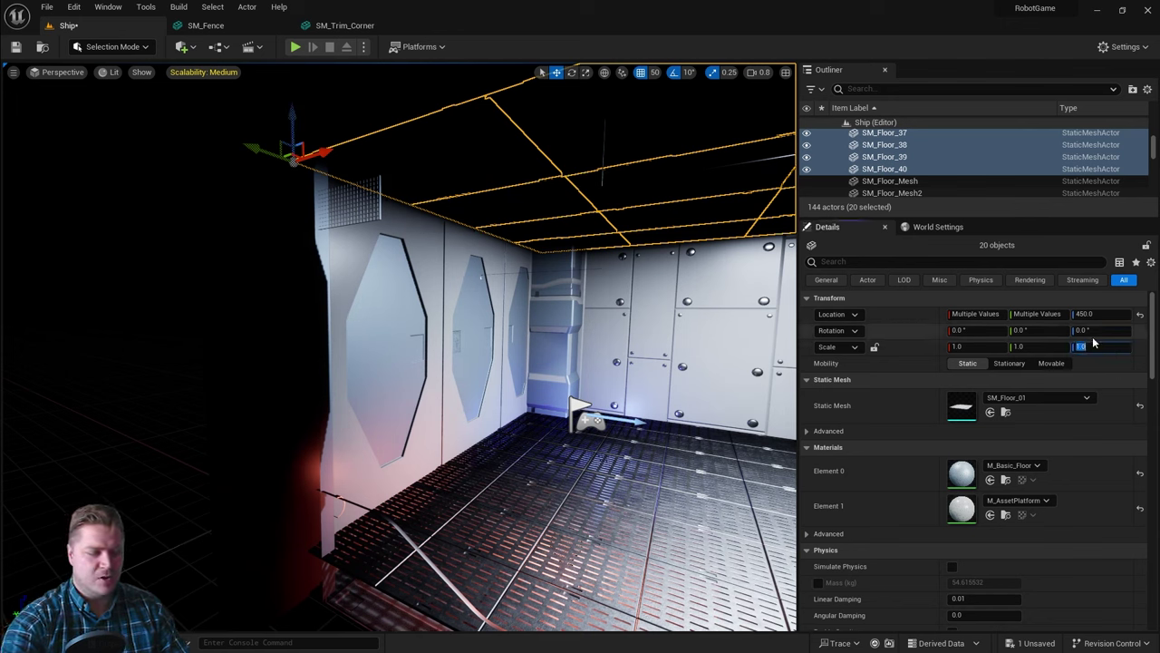
key(Return)
right_drag(590, 304, 767, 308)
key(w)
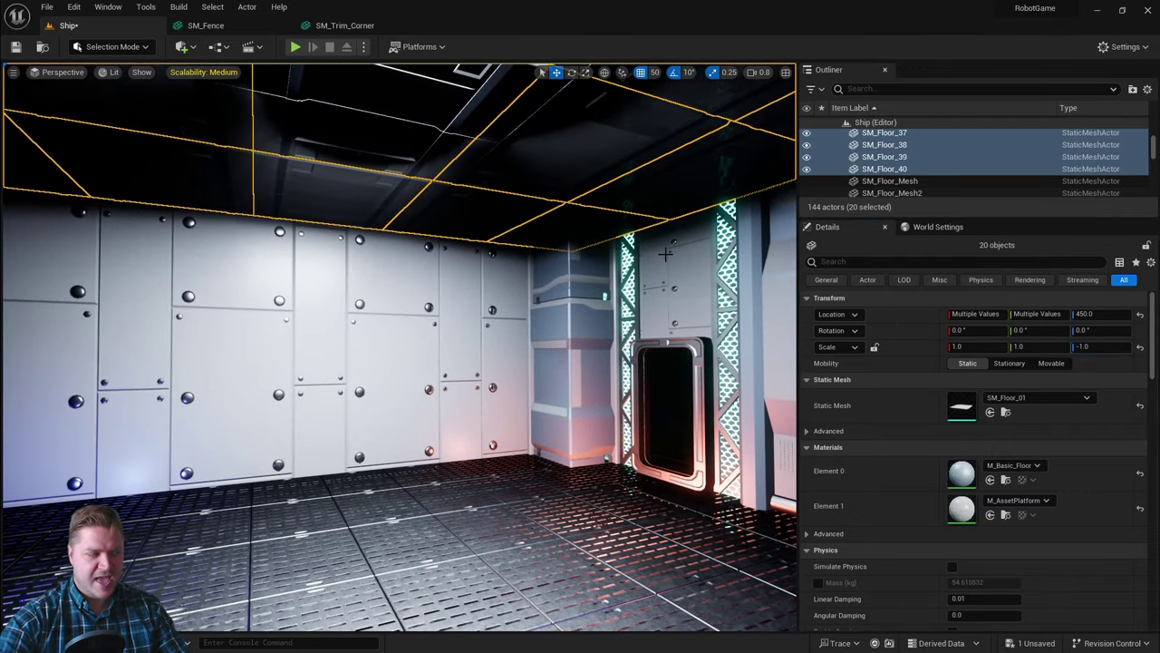
right_drag(665, 254, 535, 227)
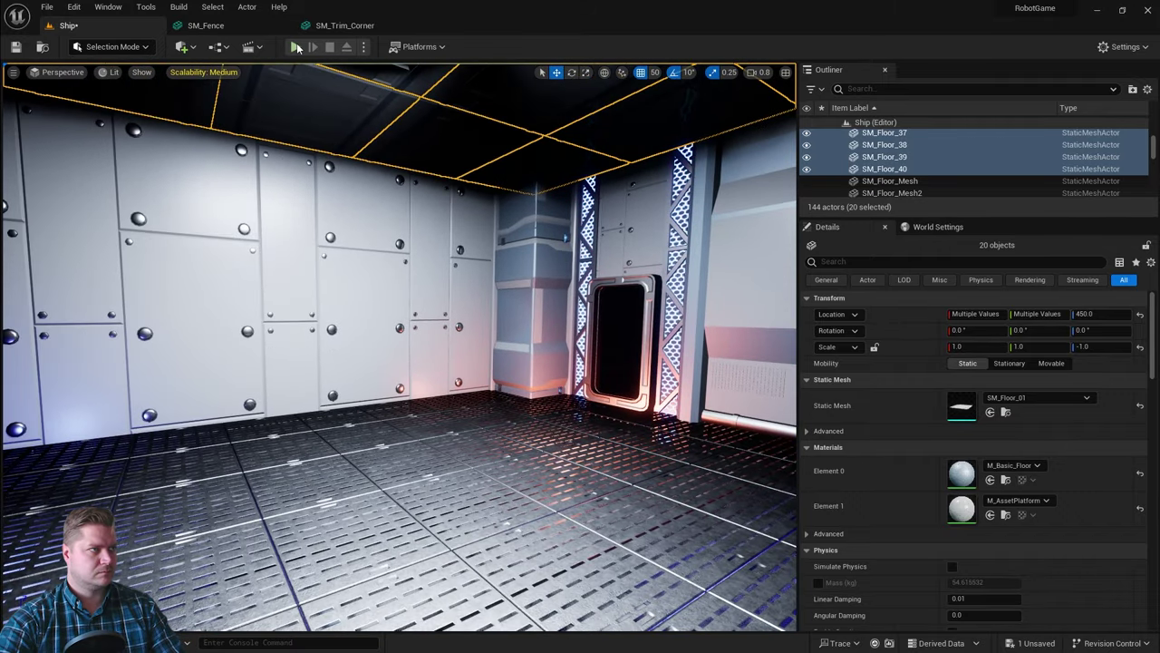
Play-test the level, running the robot around the room and to the doorway beneath the new ceiling, and end the play session.
click(297, 47)
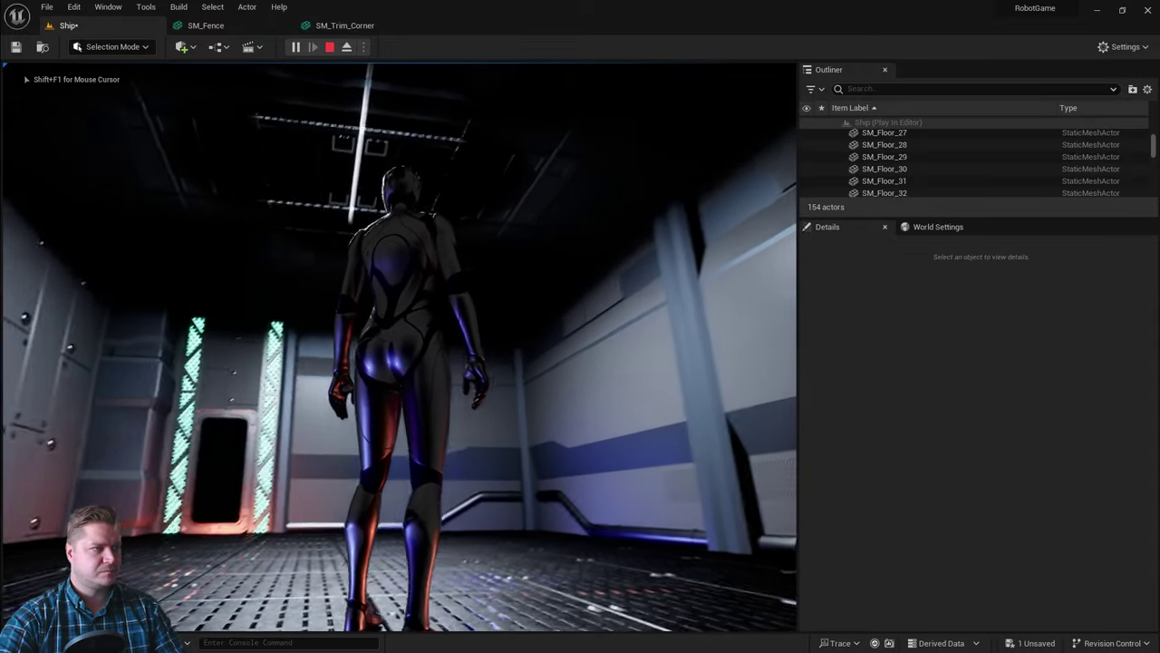
key(w)
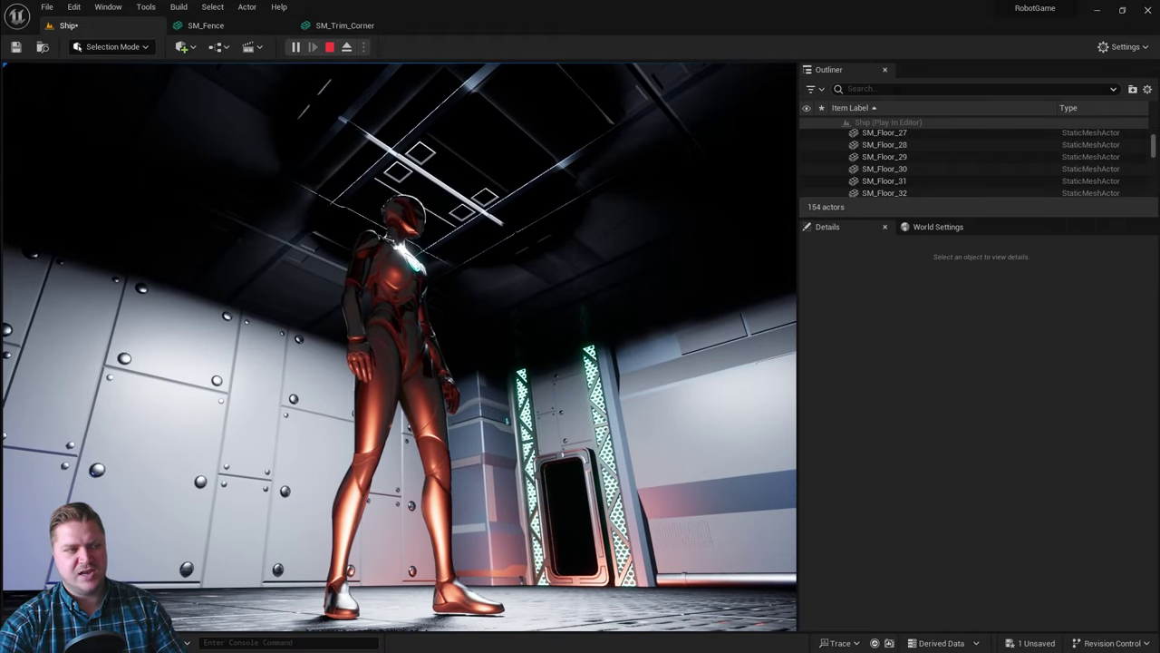
key(w)
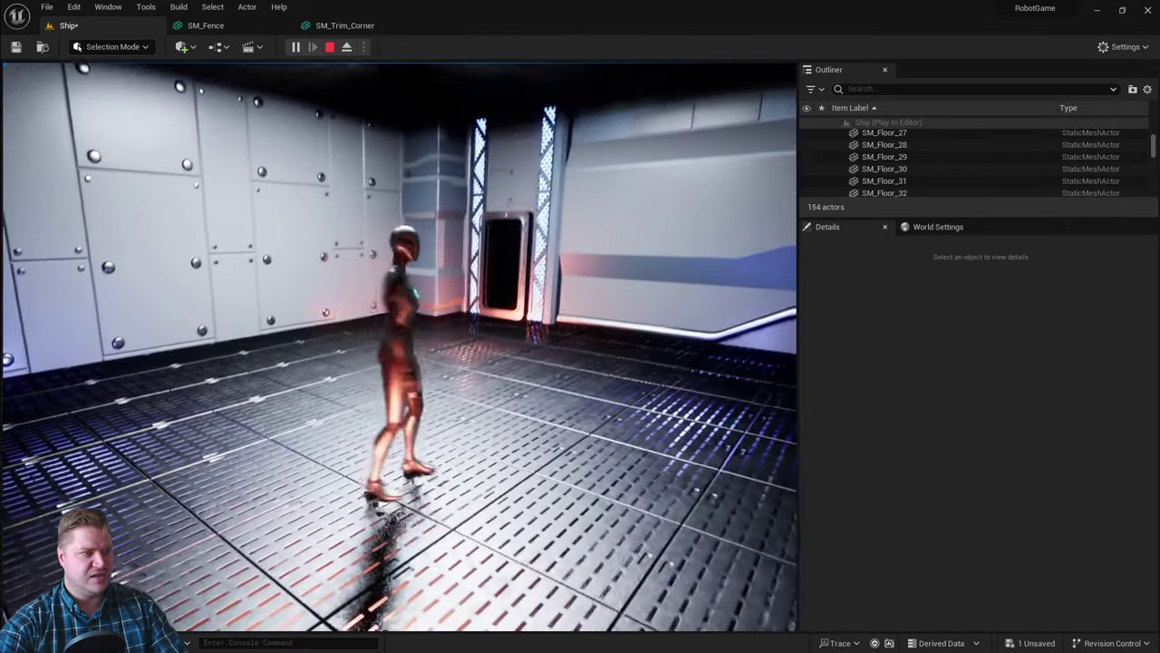
key(w)
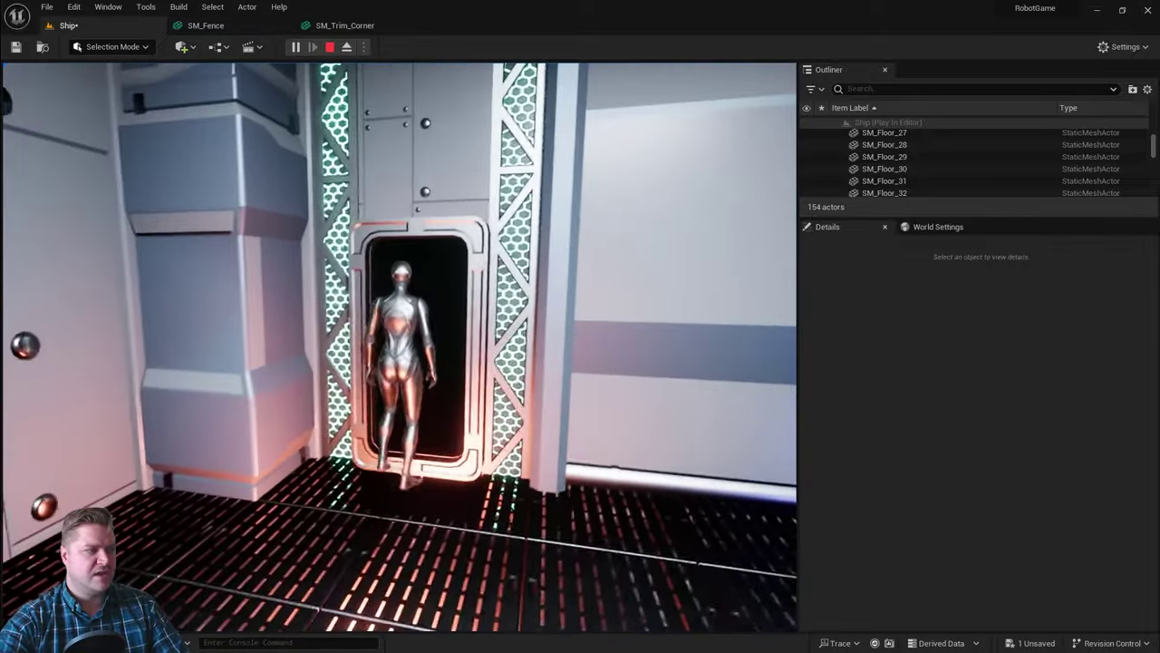
key(w)
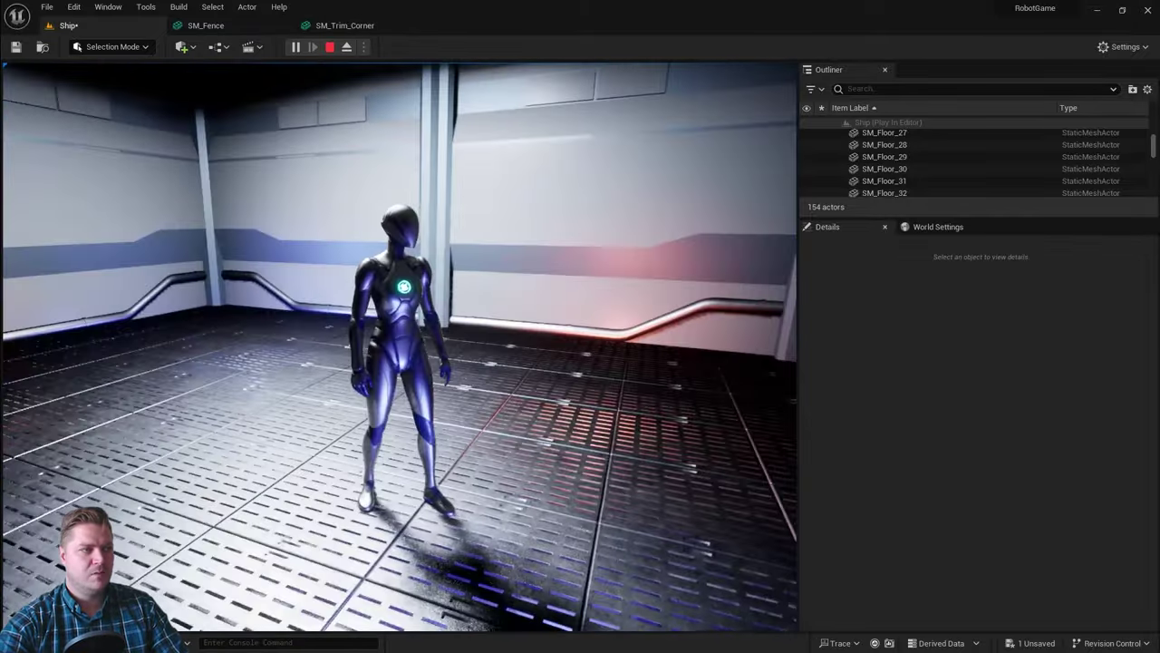
key(w)
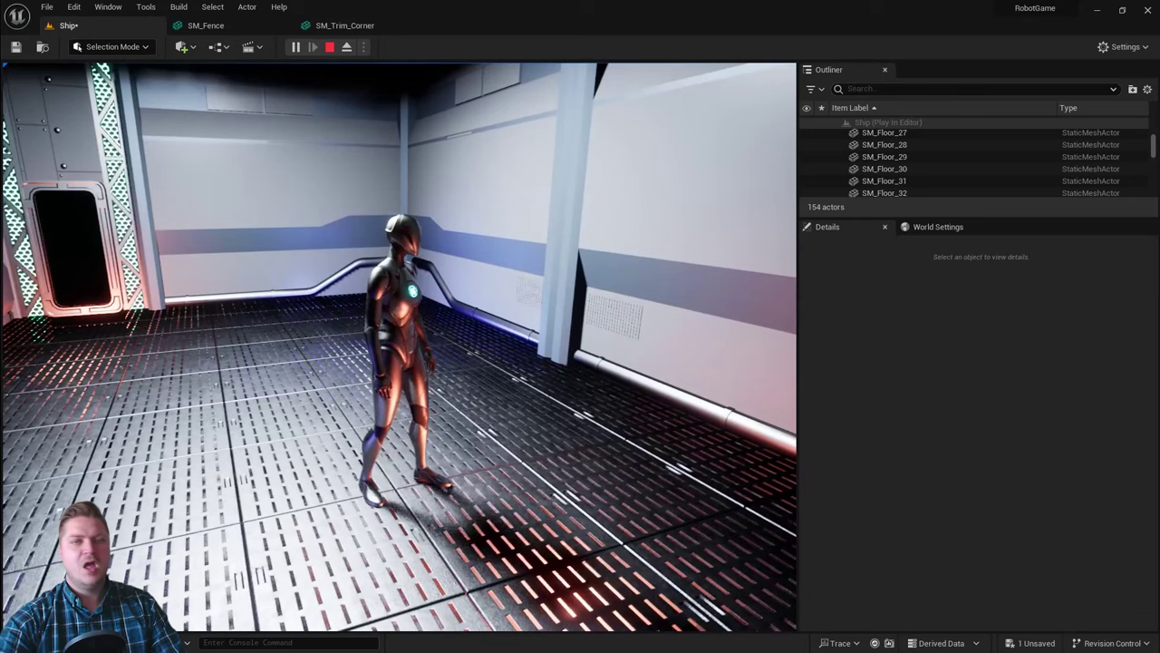
key(Escape)
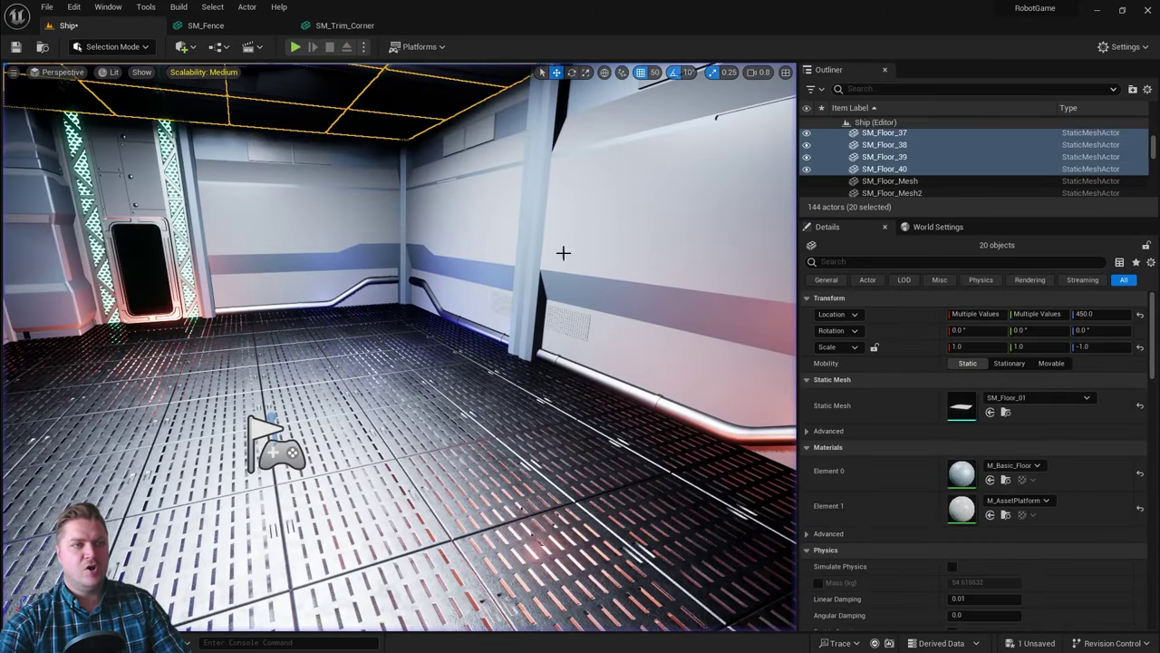
Look through the level's list of actors, returning to its first entries.
scroll(918, 148, down, 5)
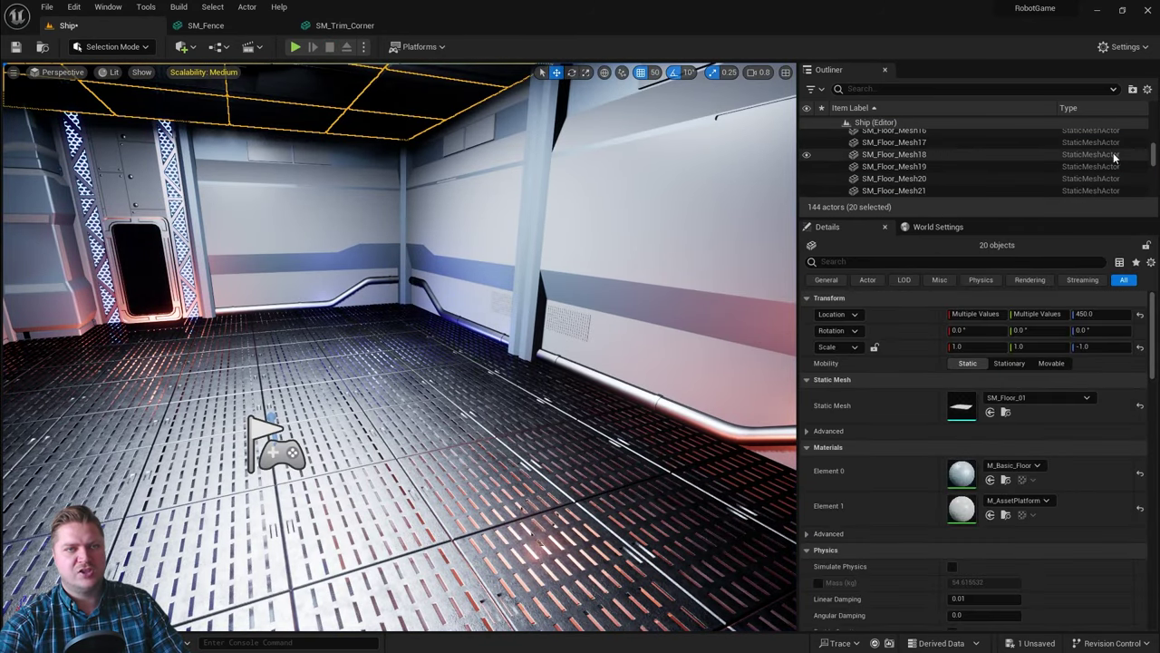
drag(1155, 154, 1157, 106)
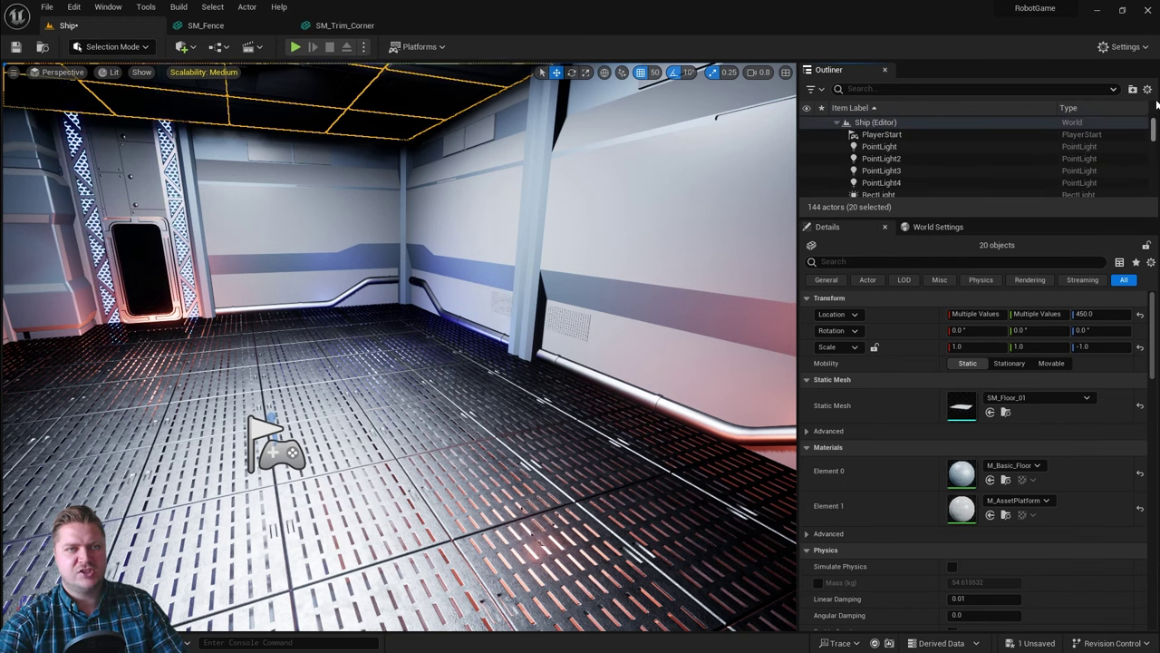